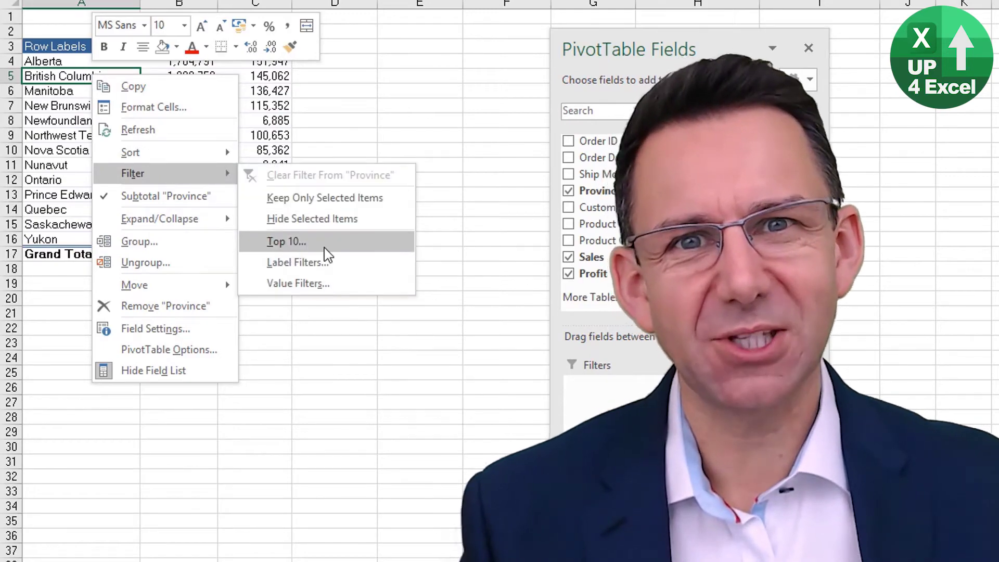
- Filter the Province rows to show the bottom 2 items by Total Profit
left_click(324, 248)
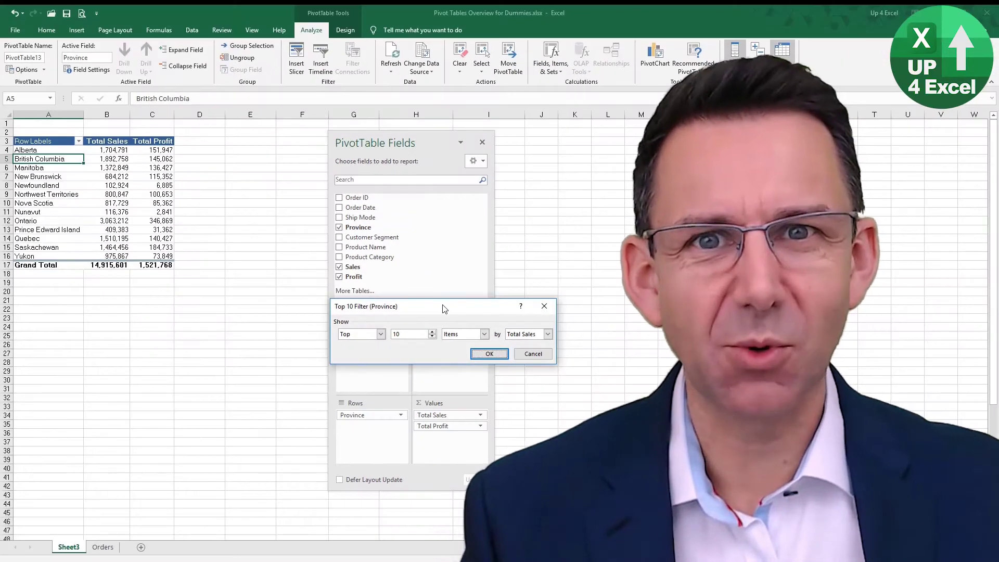
left_click_drag(444, 308, 165, 294)
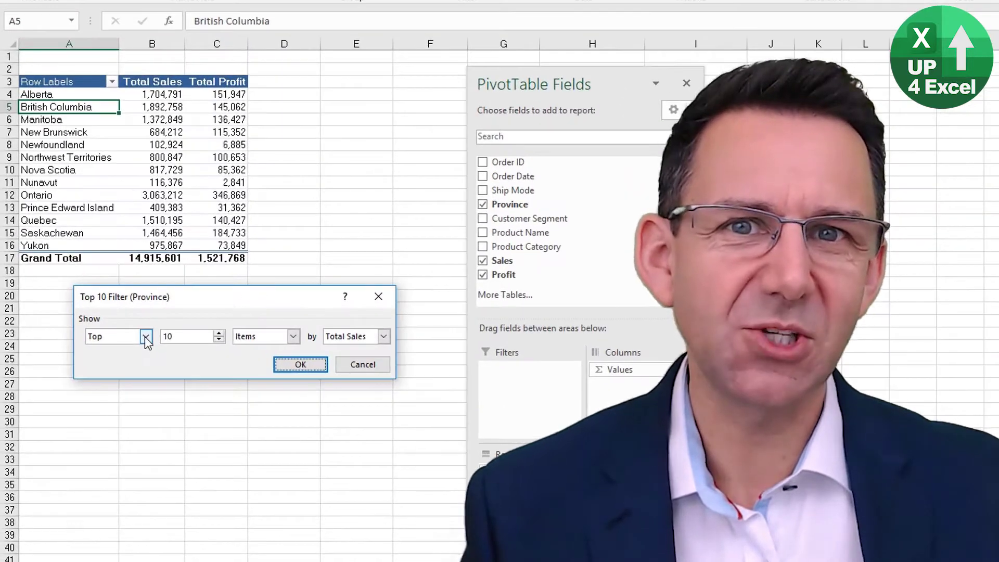
left_click(102, 319)
left_click(123, 360)
key("Tab")
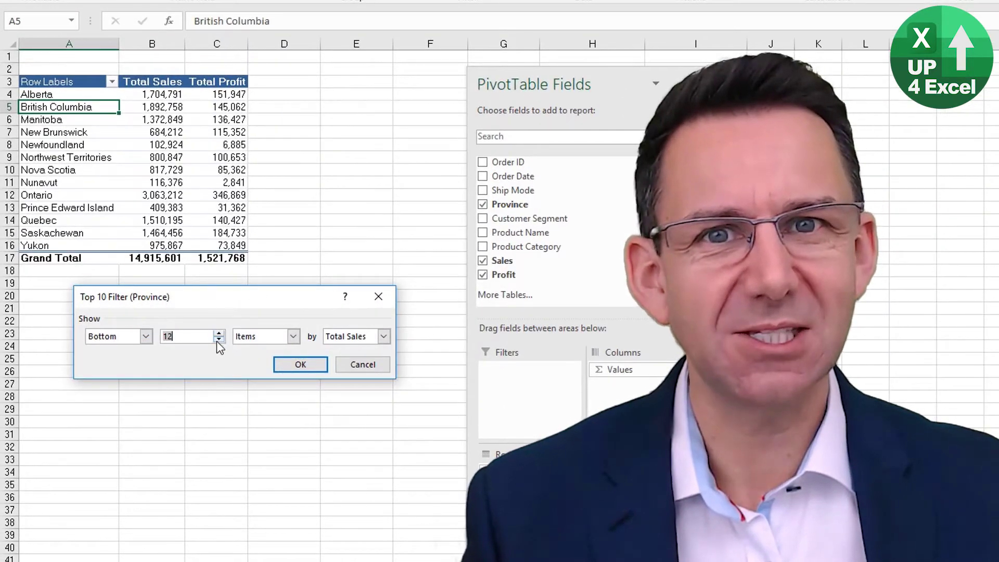
type("2")
key("Tab")
left_click(383, 336)
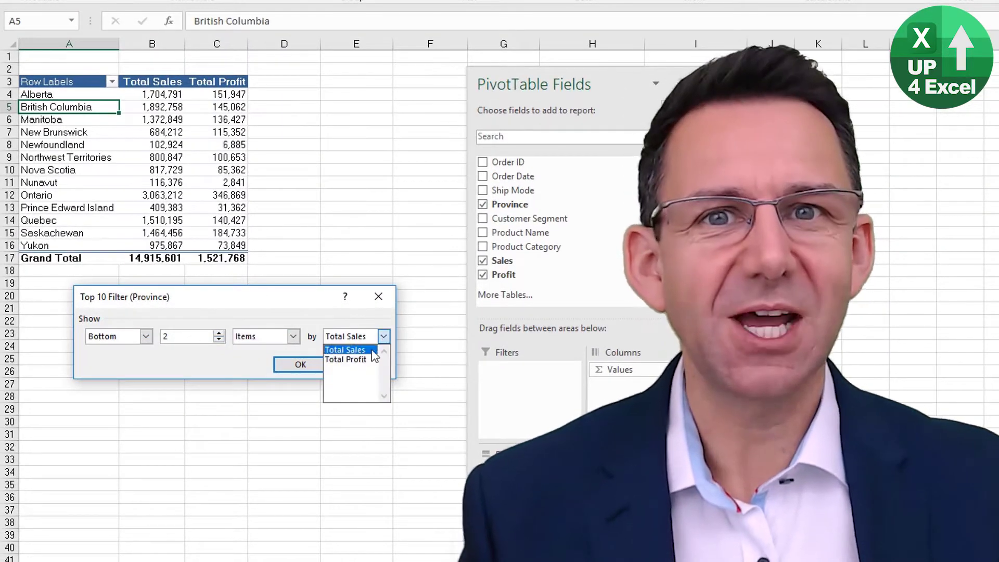
left_click(345, 357)
left_click(308, 365)
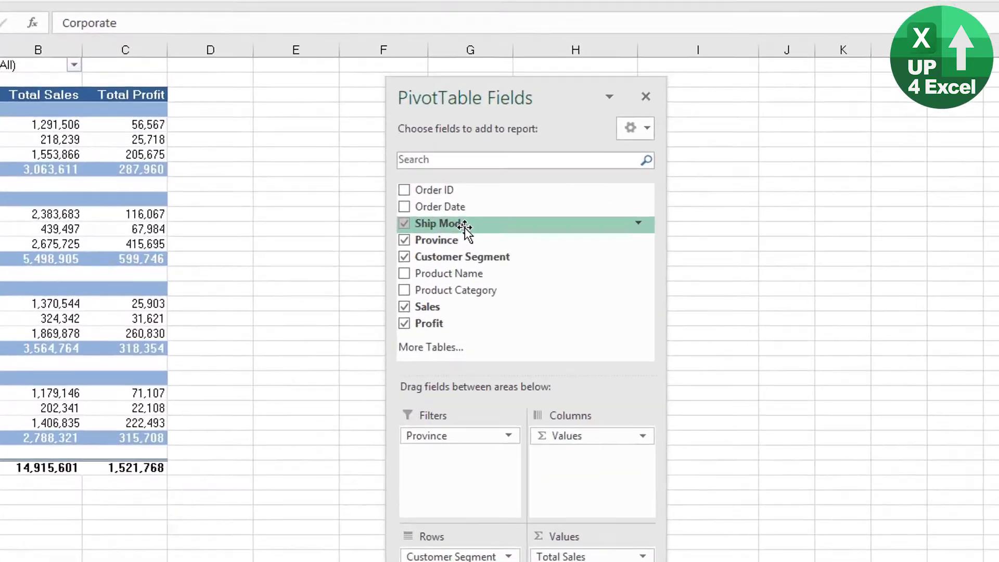
- Try to move the Ship Mode field from the rows to the report filters below Province, and undo the move
left_click_drag(376, 215, 376, 349)
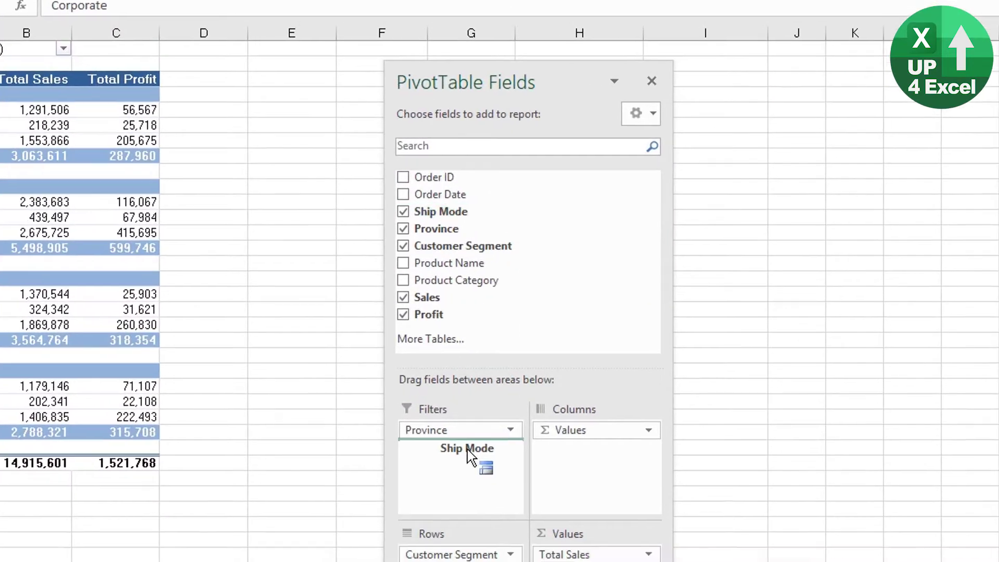
left_click_drag(467, 449, 466, 448)
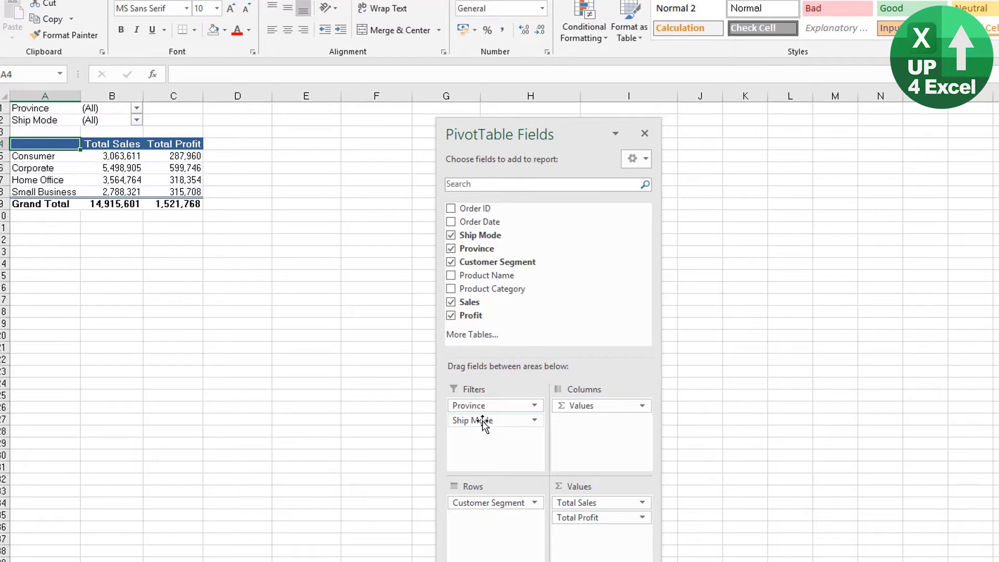
key("ctrl+z")
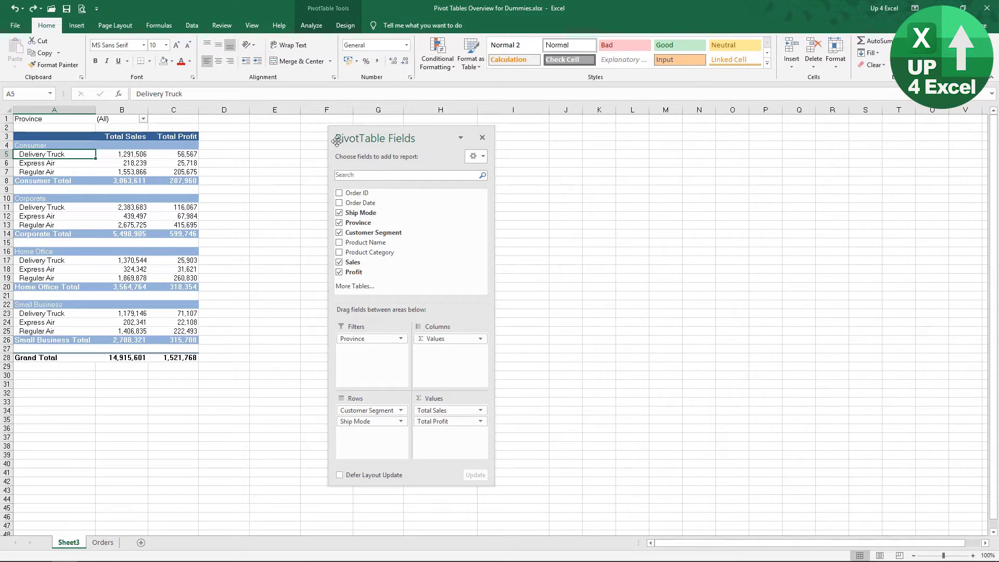
- Turn on the field headers for the pivot table so the row labels can be filtered
left_click(78, 138)
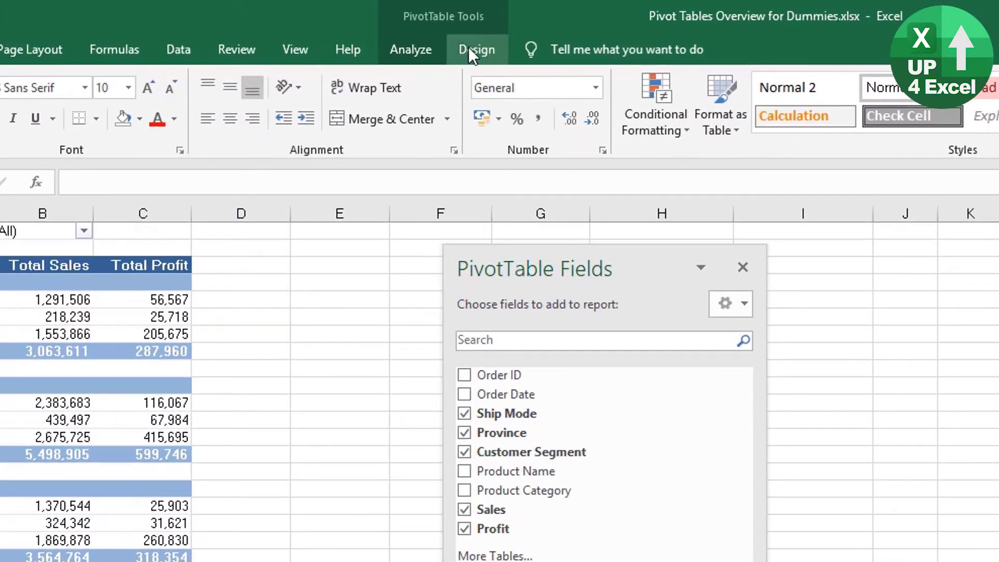
left_click(403, 49)
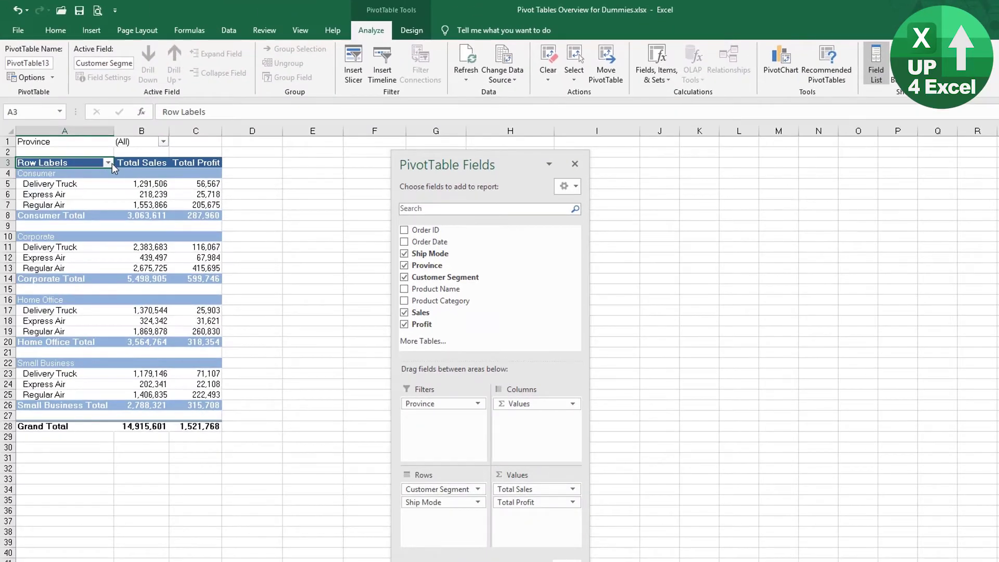
- Examine the sort and filter options for Customer Segment in the row labels, and close them without changes
left_click(107, 163)
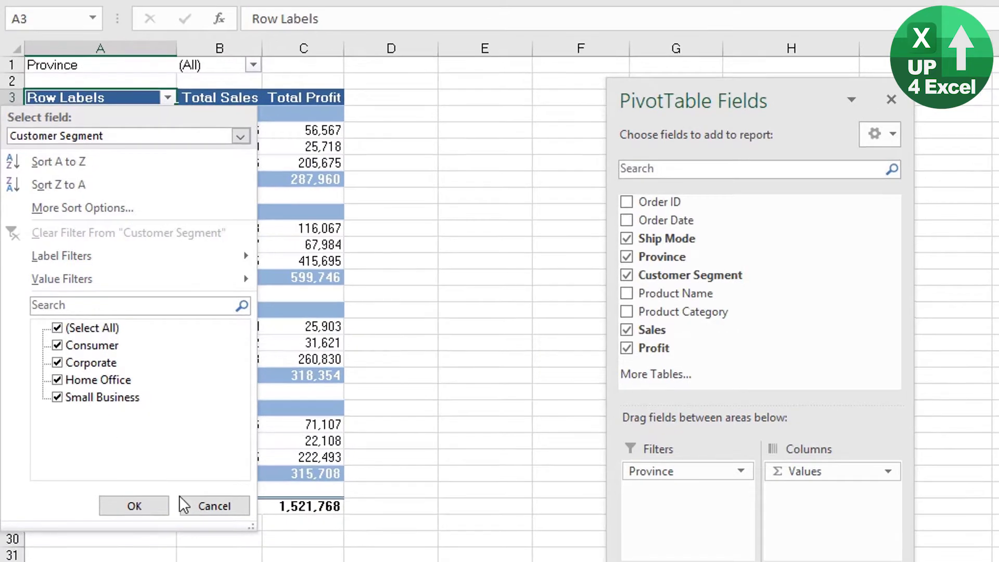
left_click(220, 503)
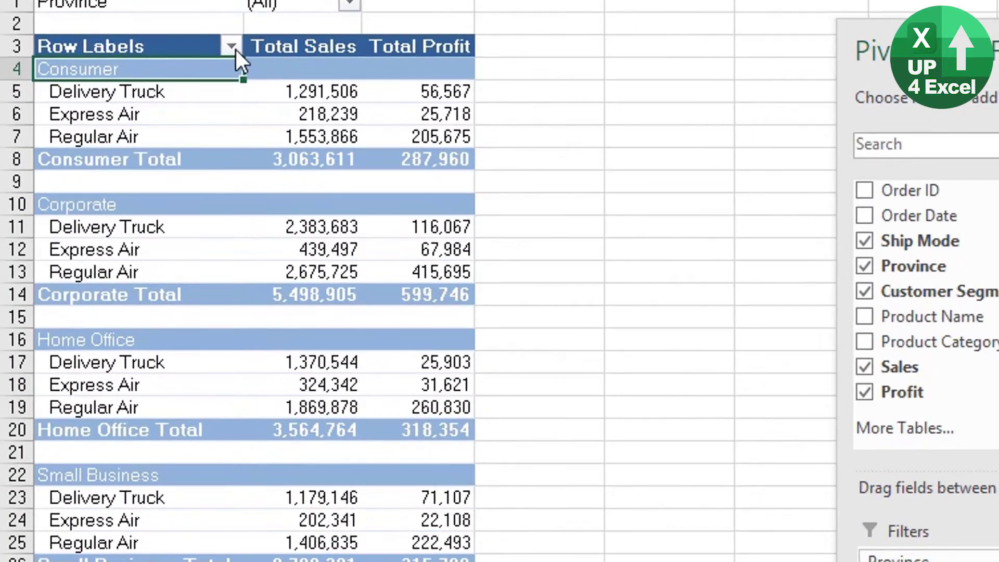
left_click(91, 136)
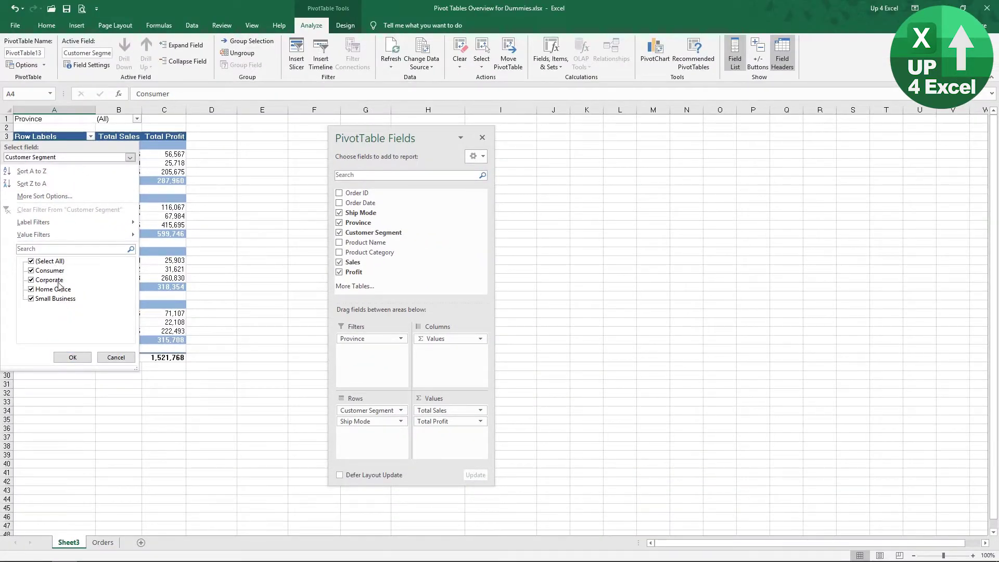
left_click(116, 357)
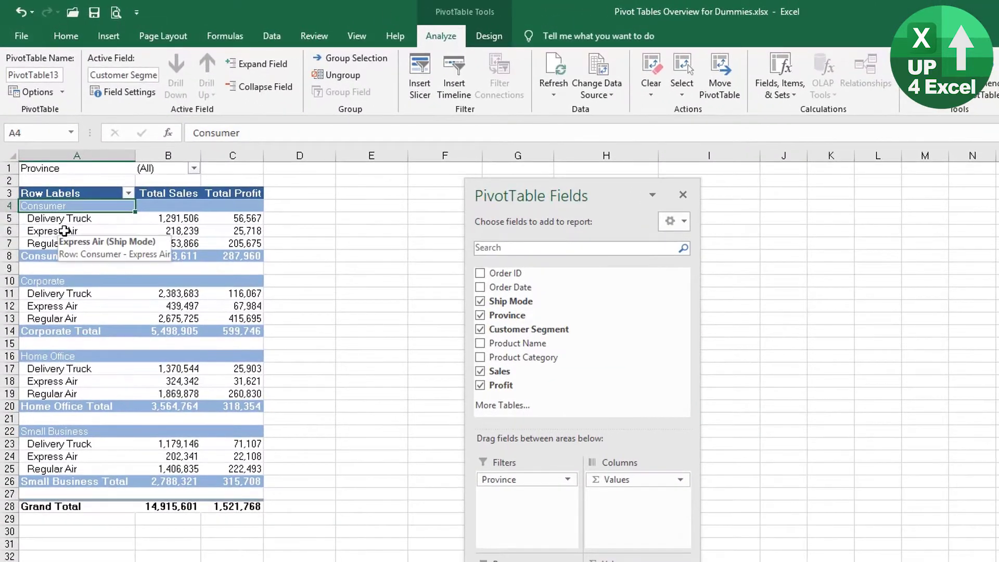
- Filter the Ship Mode row labels to exclude Delivery Truck, leaving Express Air and Regular Air selected
left_click(64, 230)
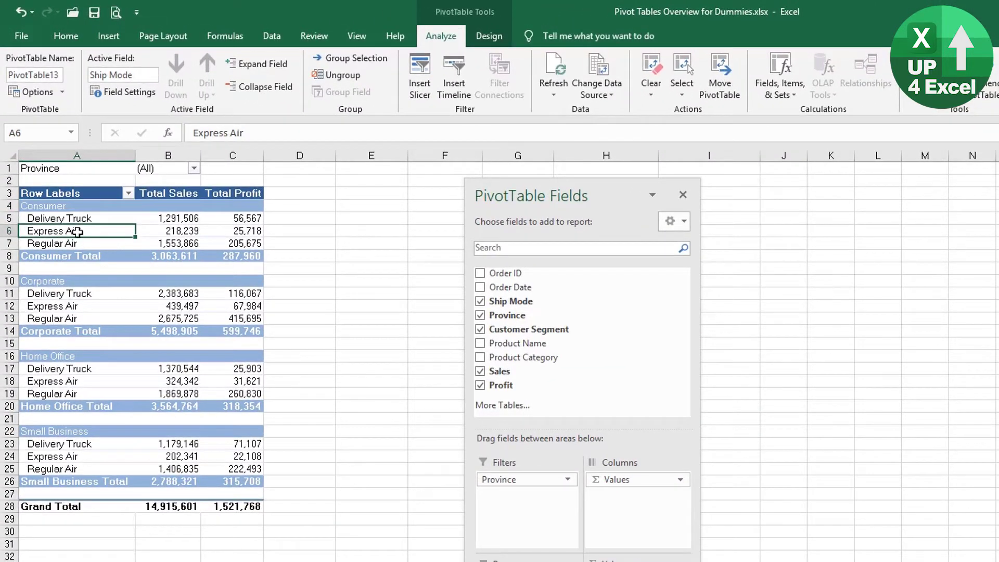
left_click(128, 194)
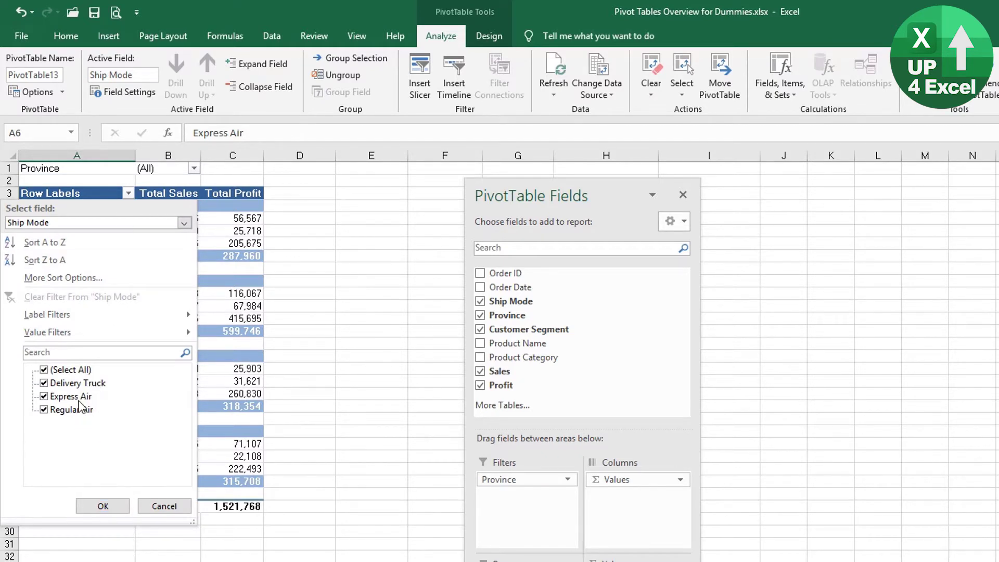
key("Escape")
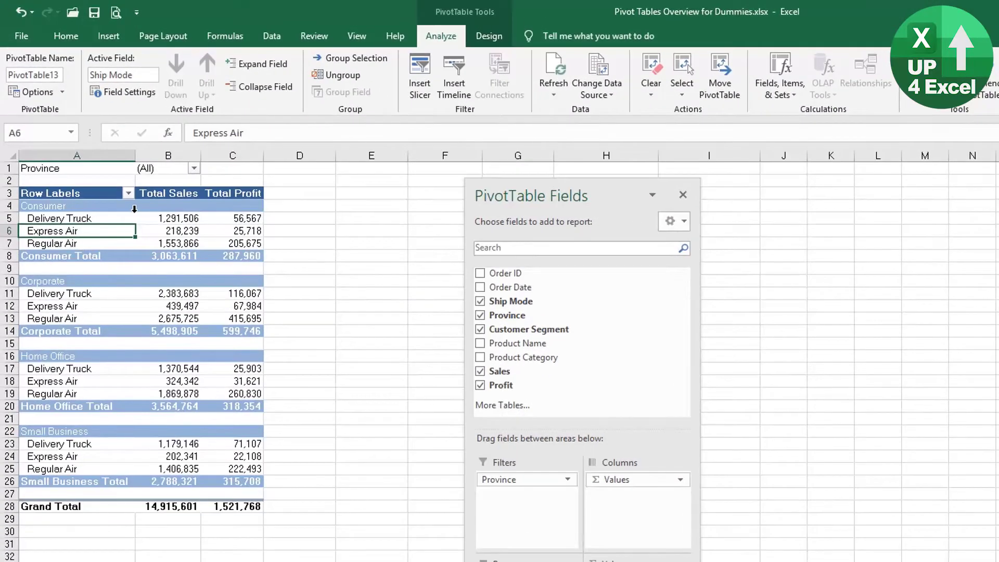
left_click(129, 194)
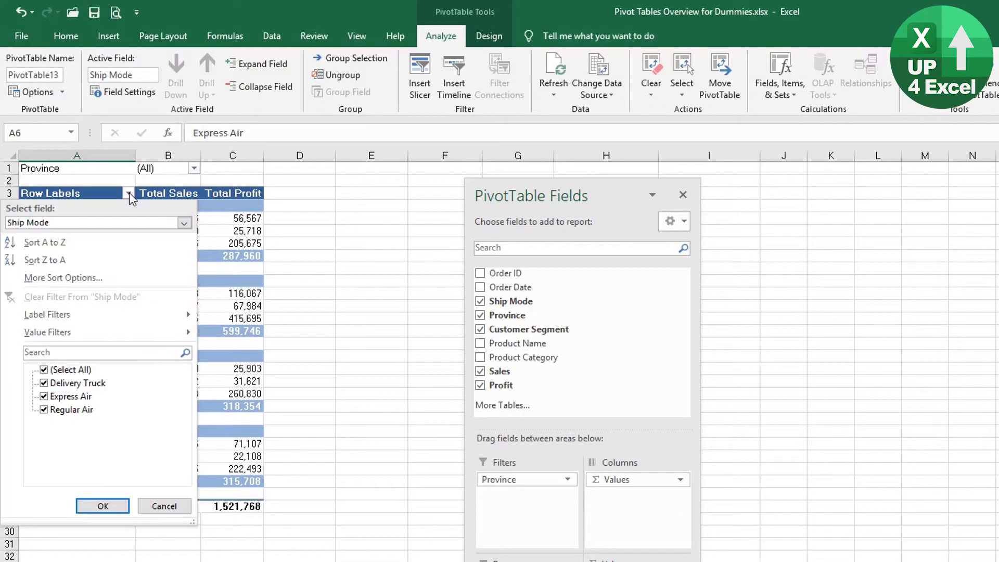
left_click(45, 383)
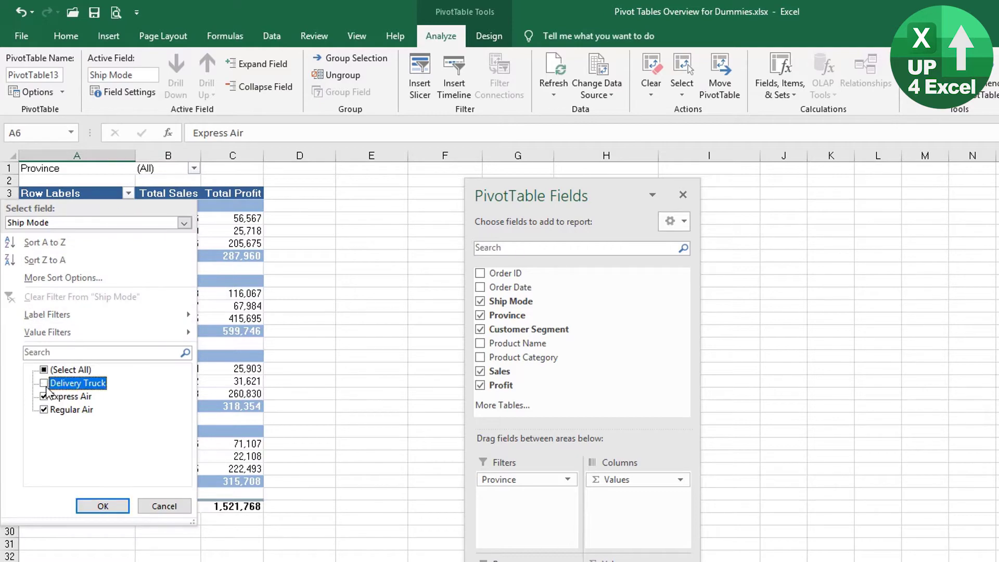
left_click(103, 506)
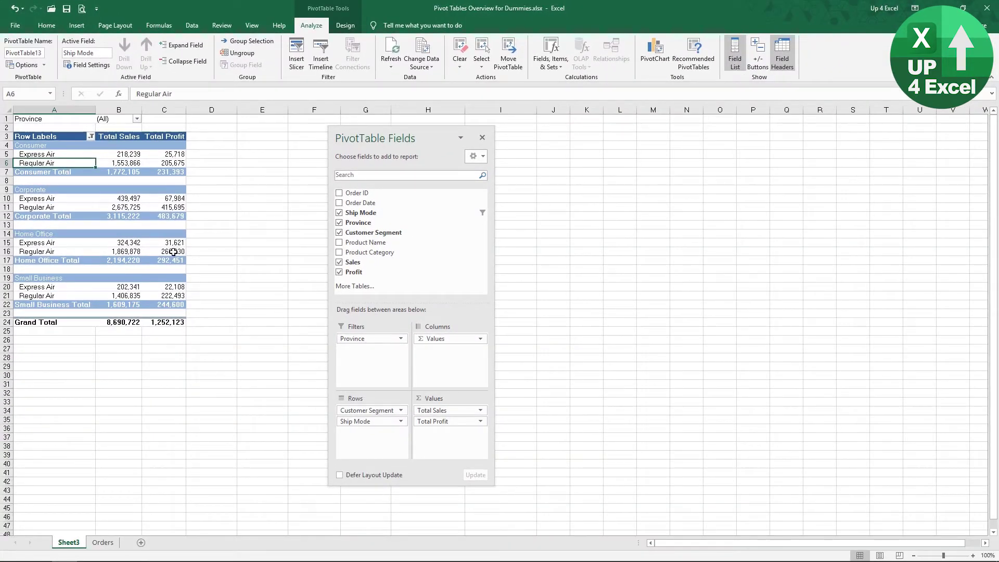
- Hide the pivot table's field headers
mouse_move(173, 251)
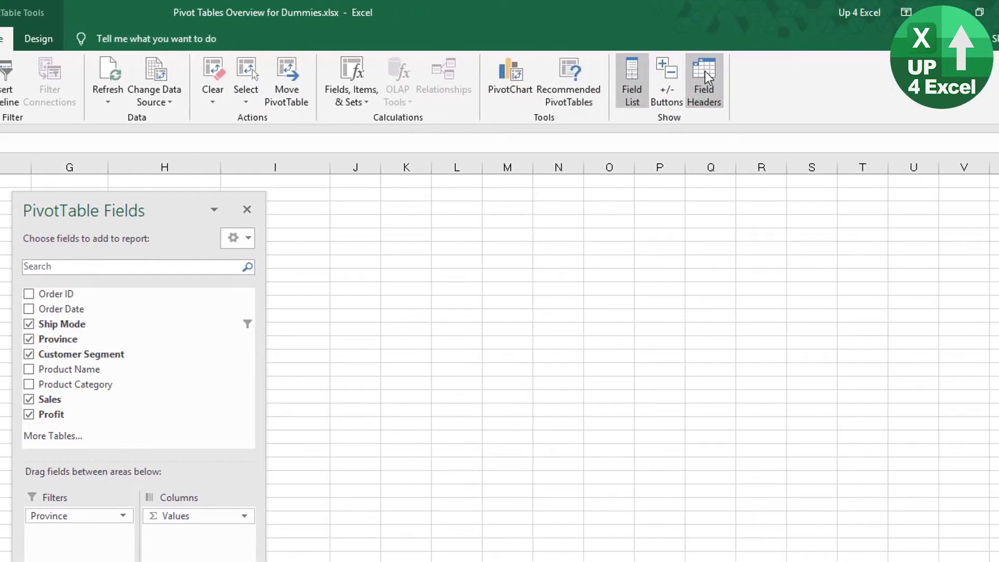
left_click(706, 78)
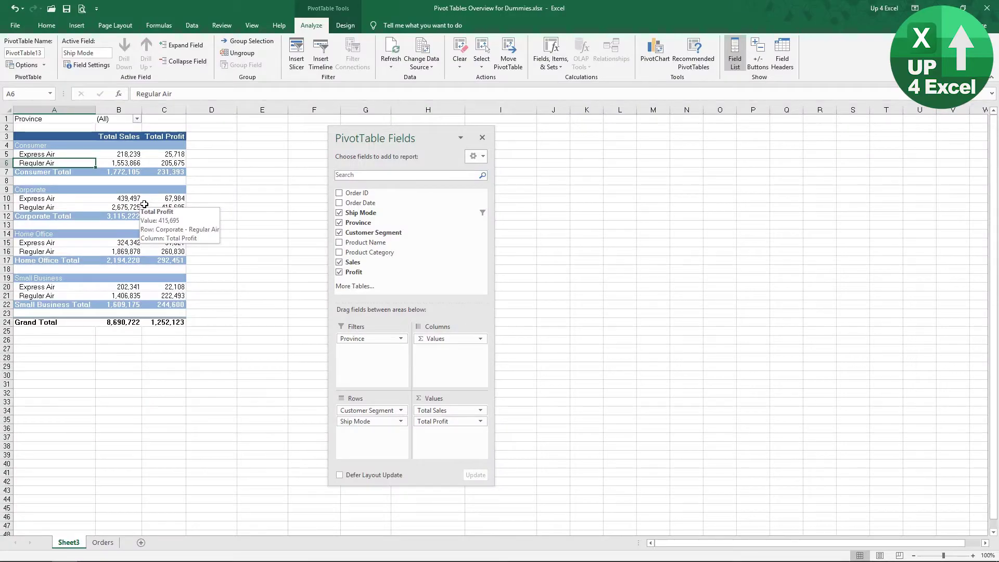
- Sort the Ship Mode items from Z to A within the customer segments
mouse_move(144, 204)
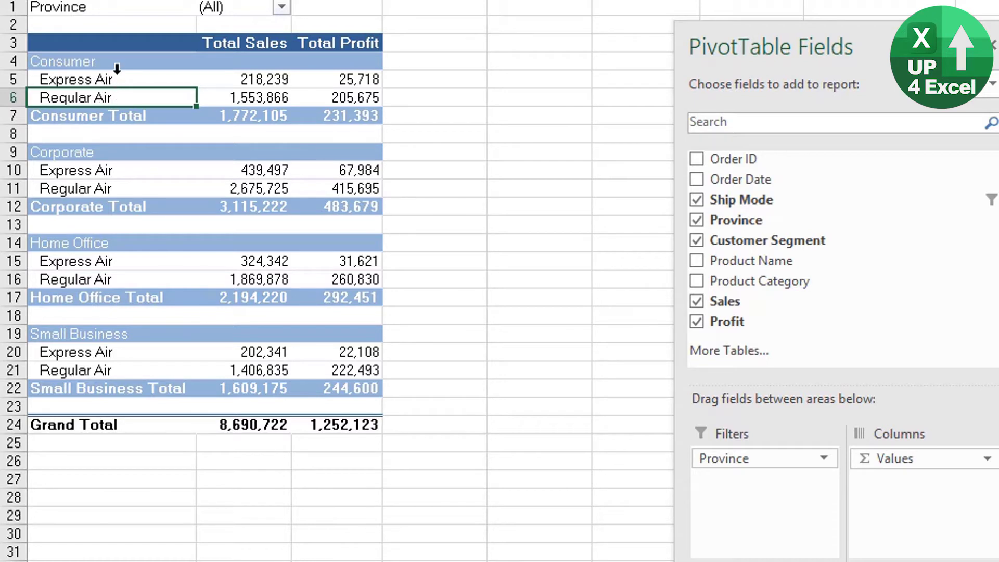
left_click(116, 78)
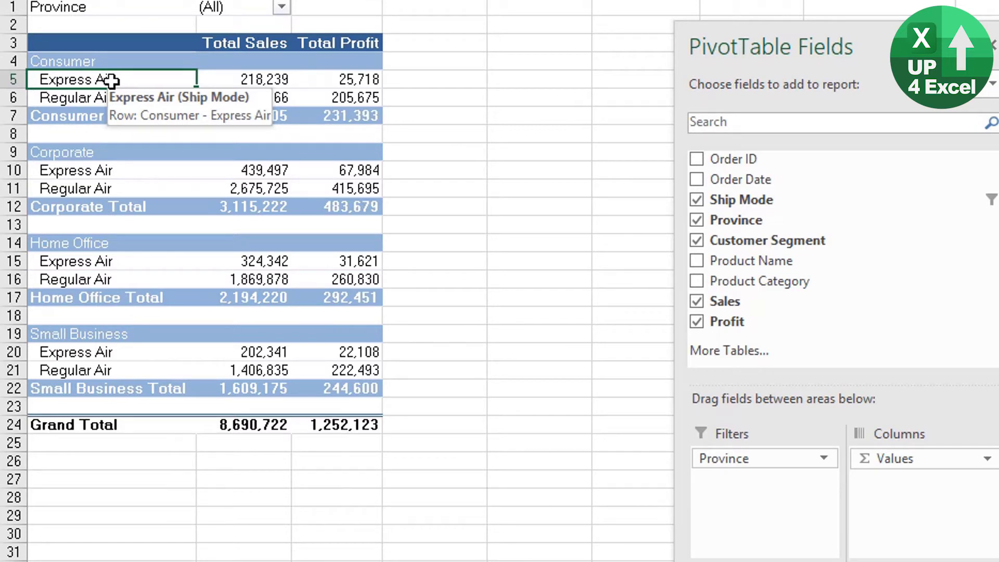
right_click(109, 84)
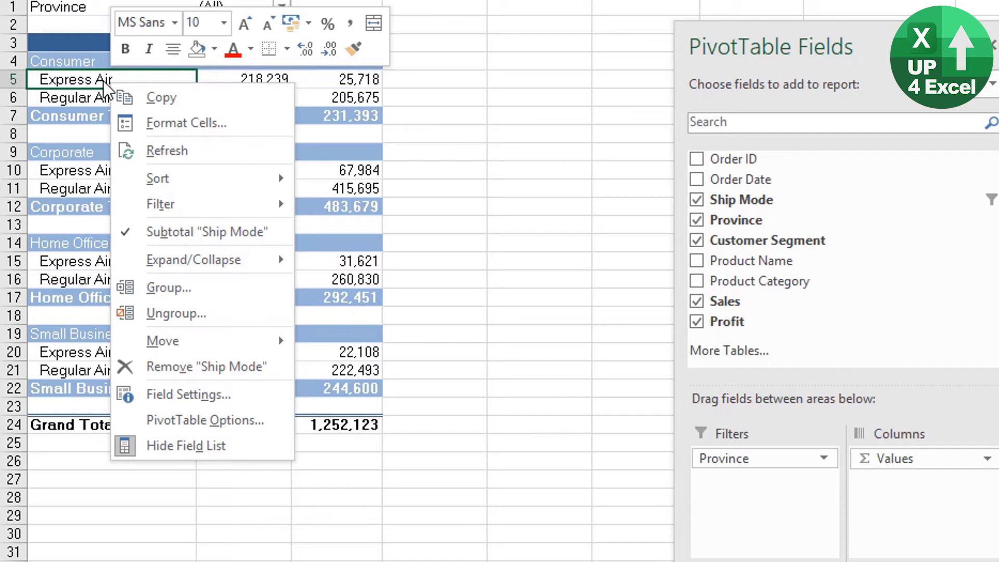
mouse_move(273, 182)
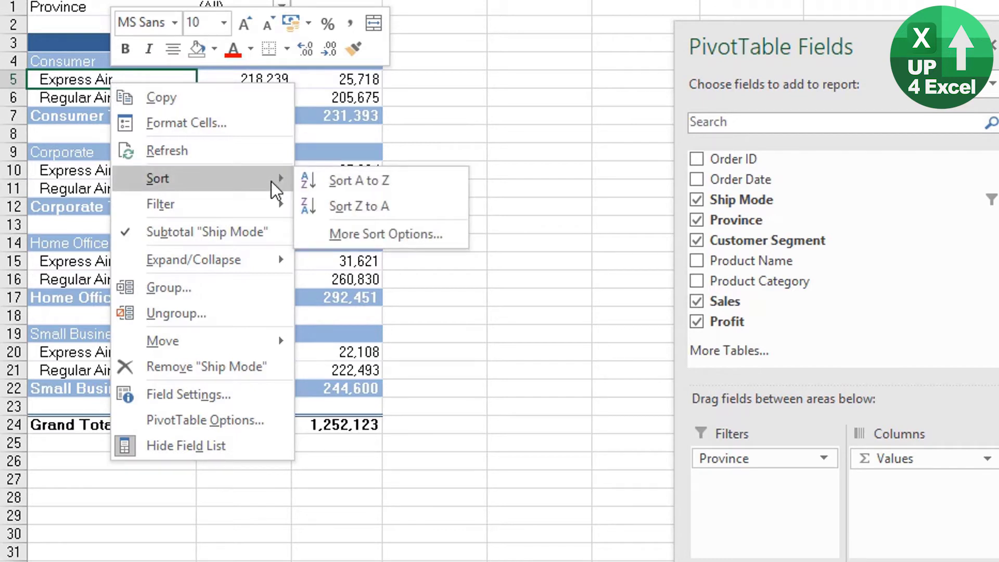
left_click(340, 205)
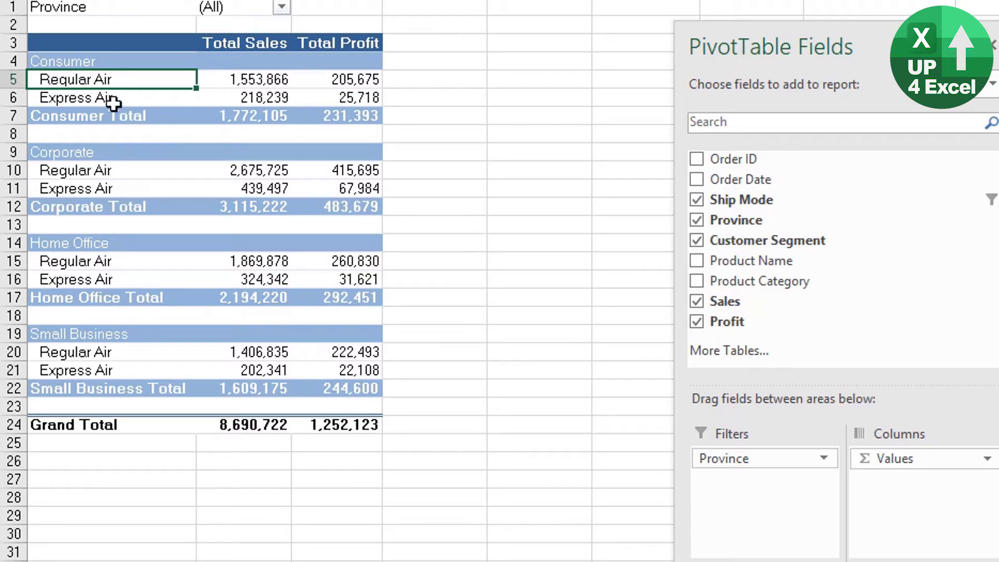
- Manually move Express Air above Regular Air in the Consumer group, and move Regular Air back above it
left_click_drag(113, 89, 120, 85)
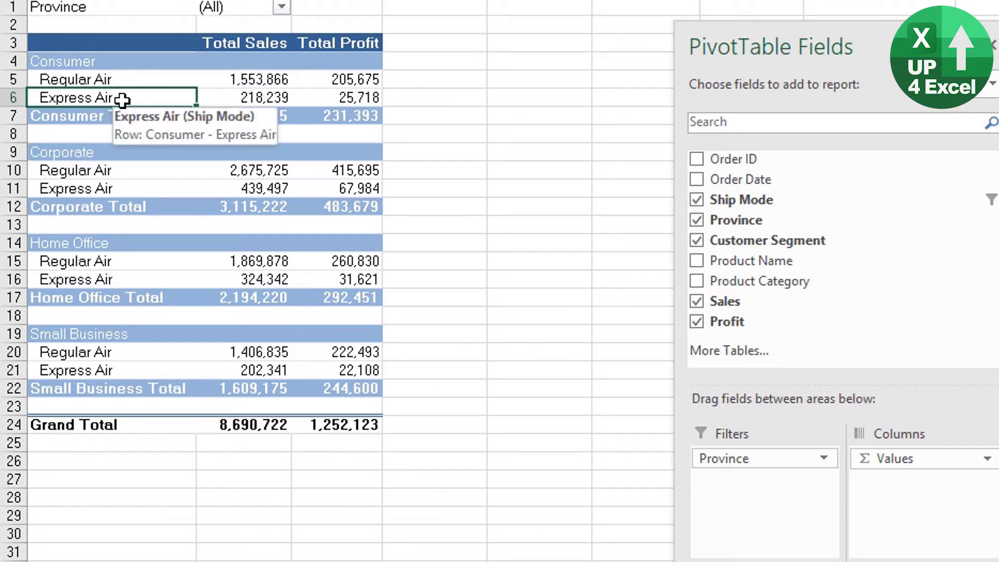
left_click_drag(122, 100, 130, 70)
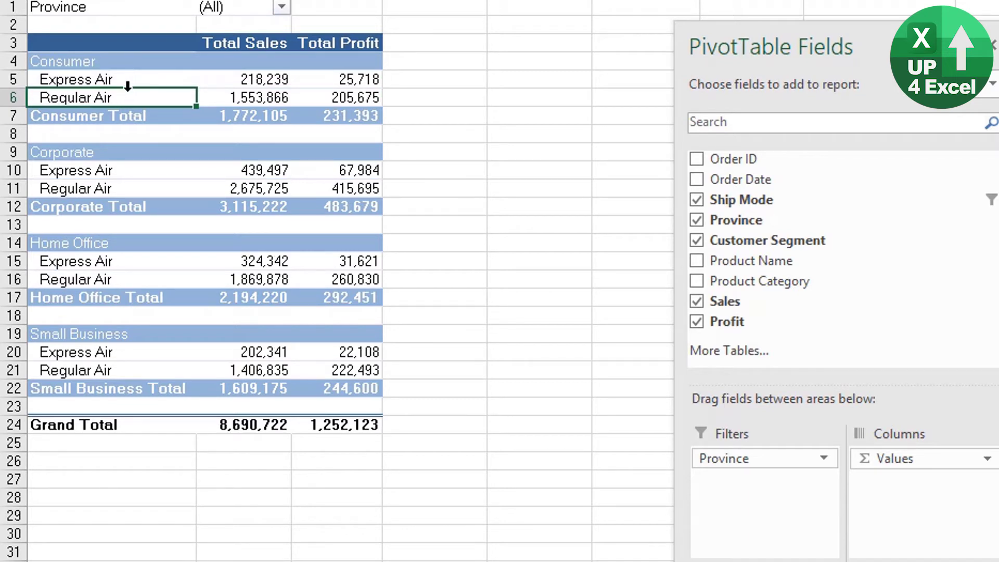
left_click_drag(128, 88, 129, 71)
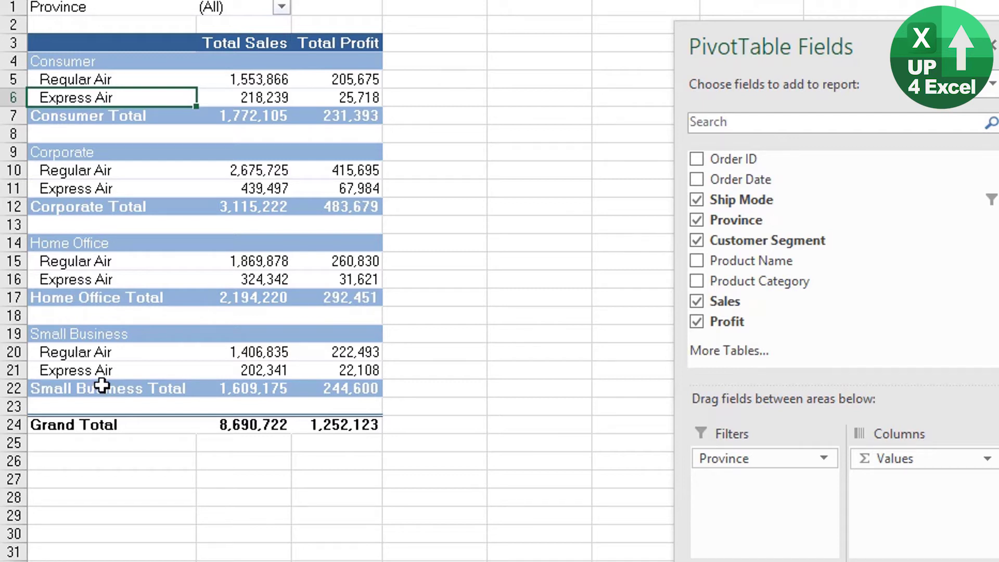
- Manually move the Corporate segment between Home Office and Small Business in the pivot table rows
left_click(66, 152)
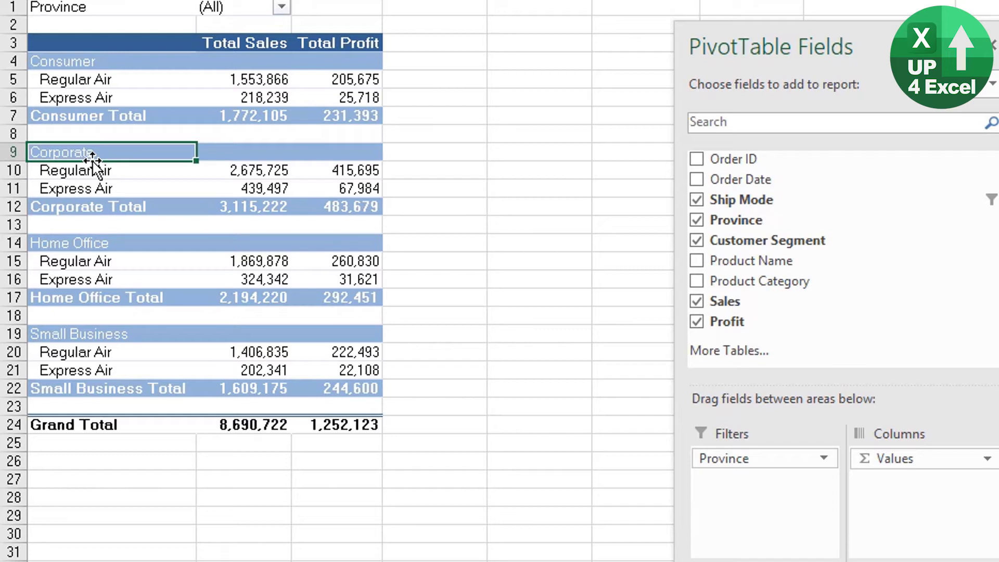
left_click_drag(92, 157, 95, 319)
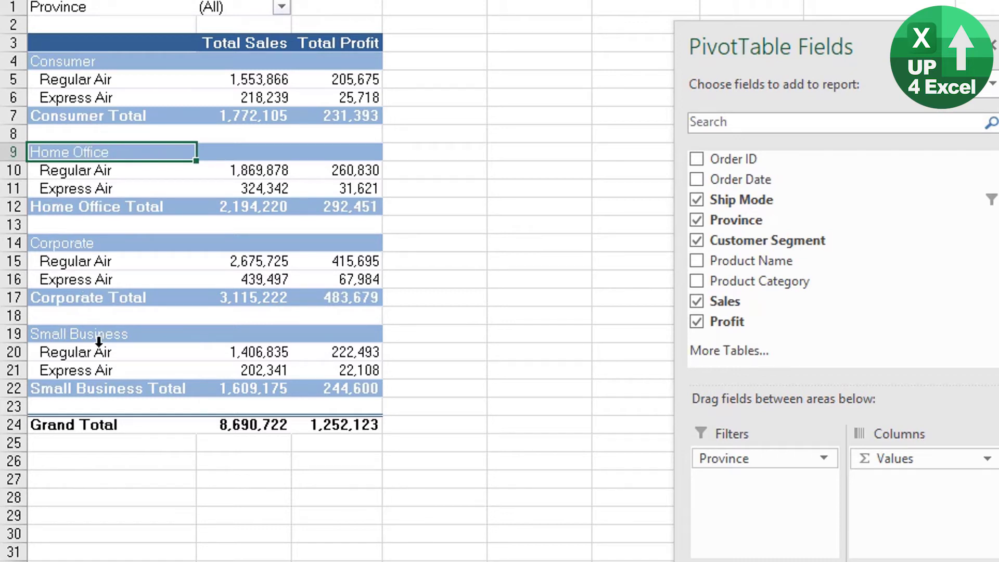
- Filter the Customer Segment row items to exclude Home Office and Consumer
left_click(139, 62)
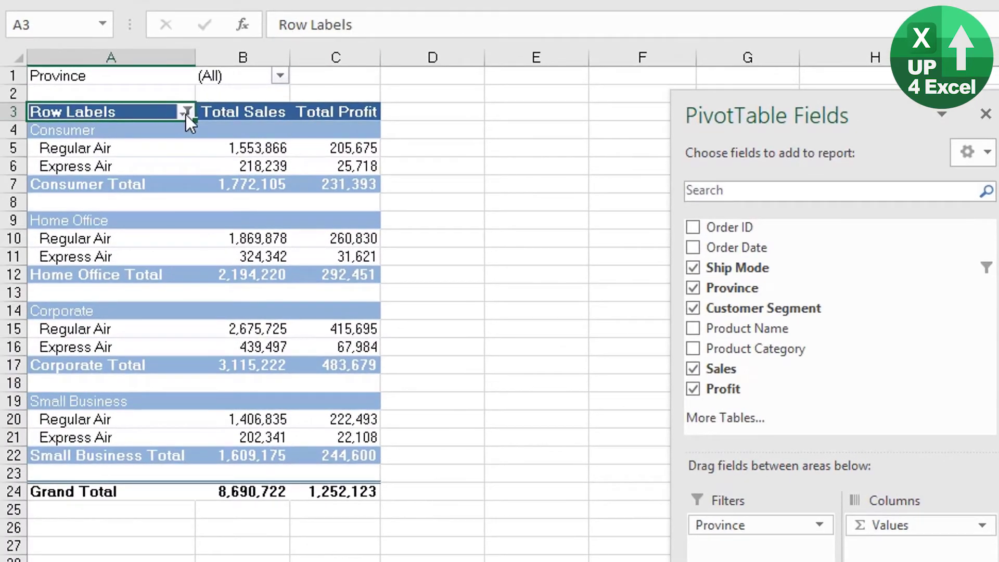
left_click(185, 112)
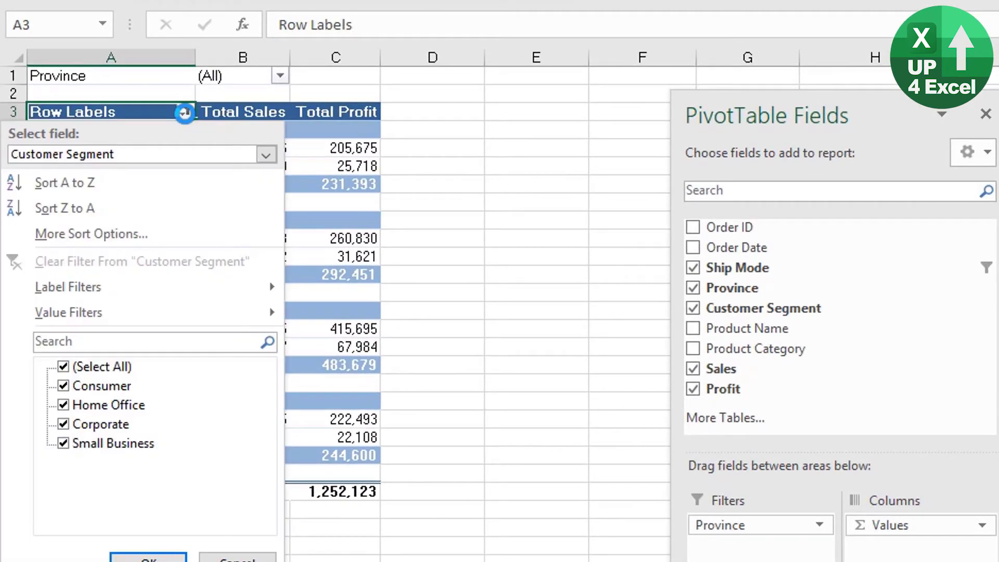
left_click(64, 405)
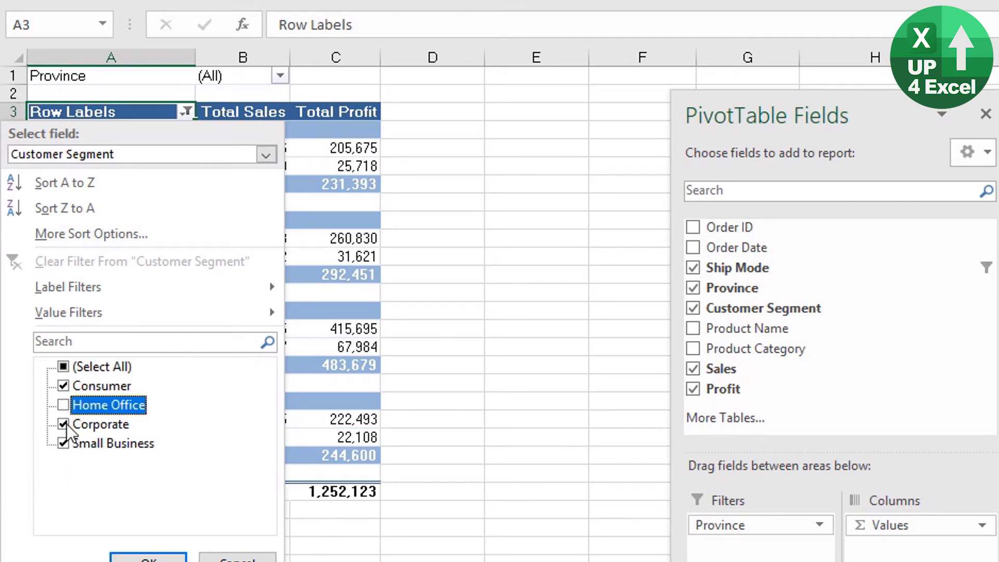
left_click(63, 386)
left_click(148, 557)
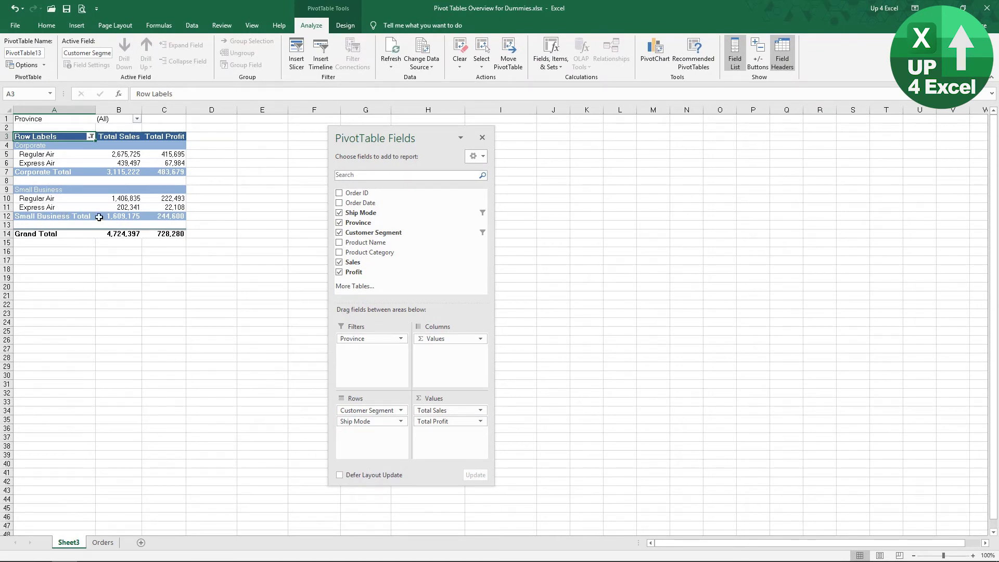
- Include all customer segments again and clear the filter from Ship Mode
mouse_move(98, 217)
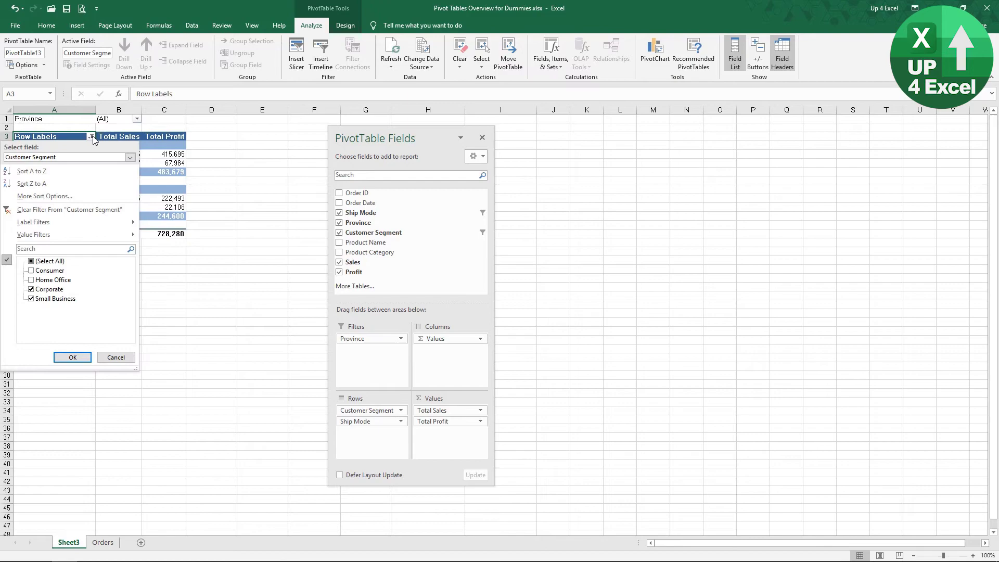
left_click(30, 261)
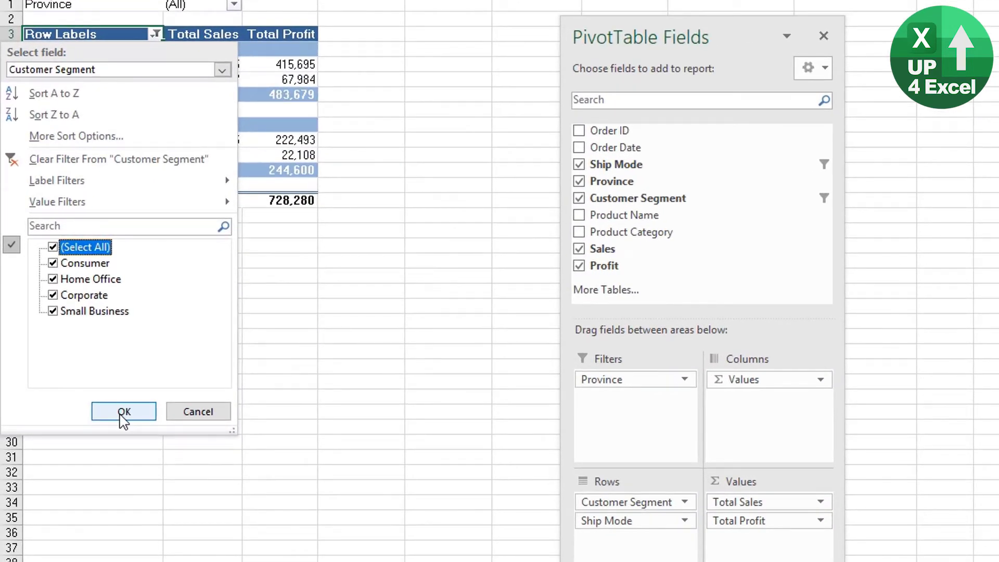
left_click(124, 412)
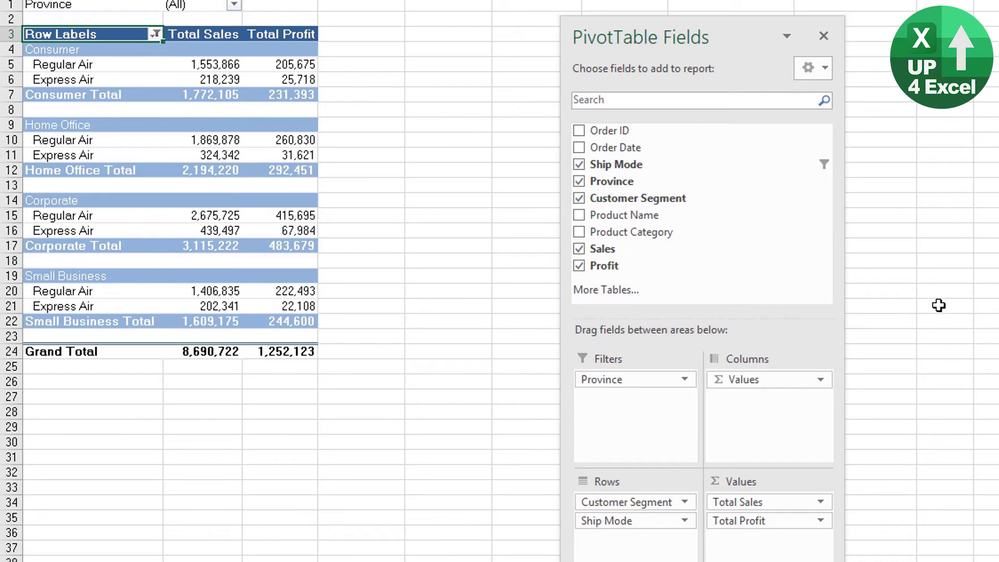
left_click(601, 170)
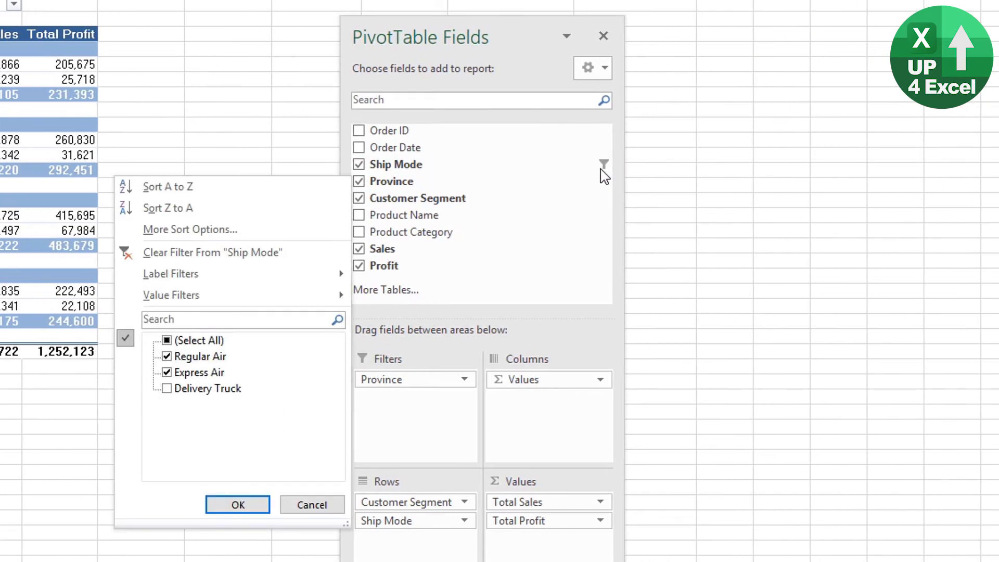
left_click(208, 253)
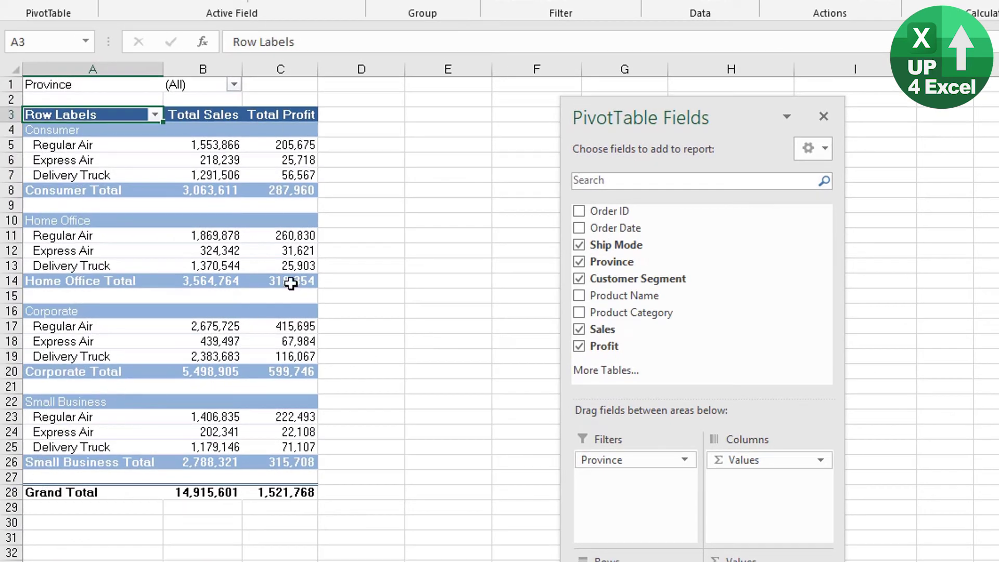
- Remove Ship Mode and Customer Segment from the pivot table and move Province from the filters to the rows
mouse_move(219, 317)
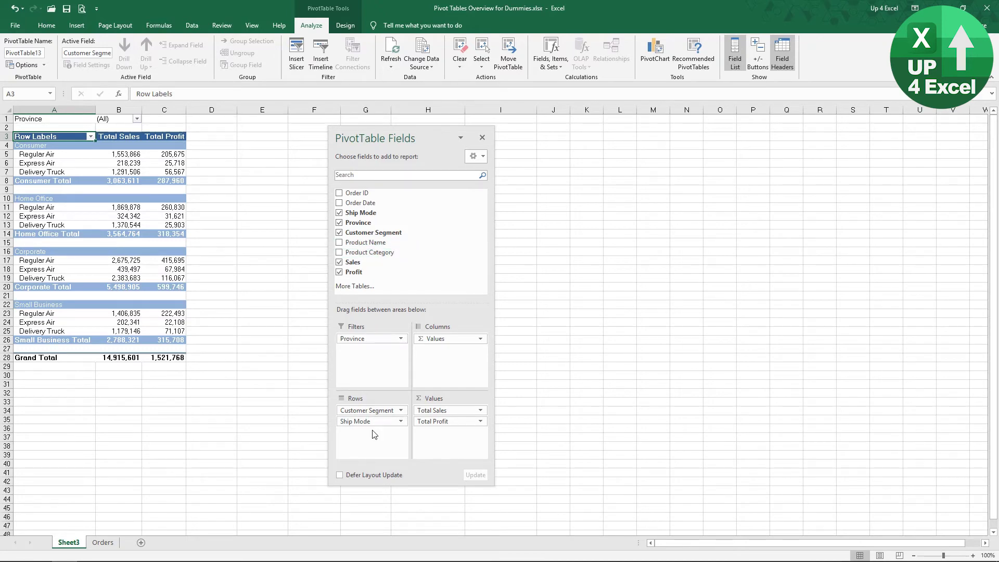
left_click_drag(372, 424, 442, 245)
left_click_drag(349, 222, 385, 427)
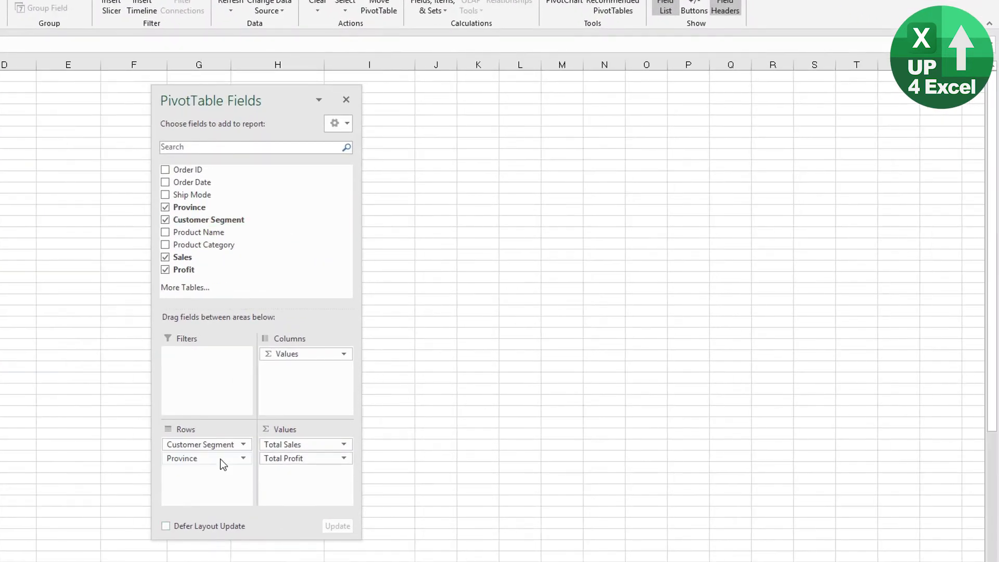
left_click_drag(224, 444, 285, 206)
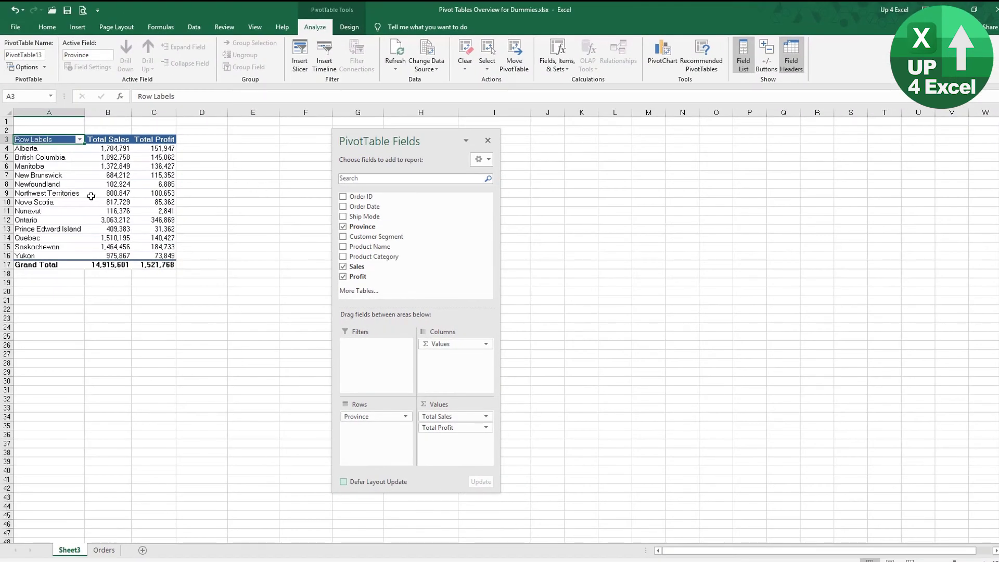
- Apply a Top 10 filter to Province that shows the bottom 2 items by Total Profit
mouse_move(91, 196)
right_click(55, 156)
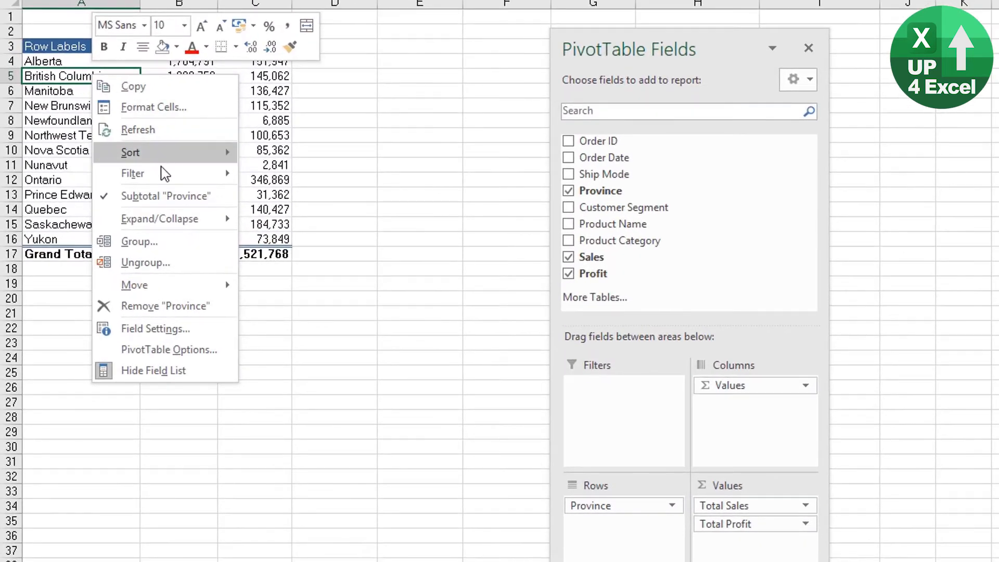
mouse_move(164, 178)
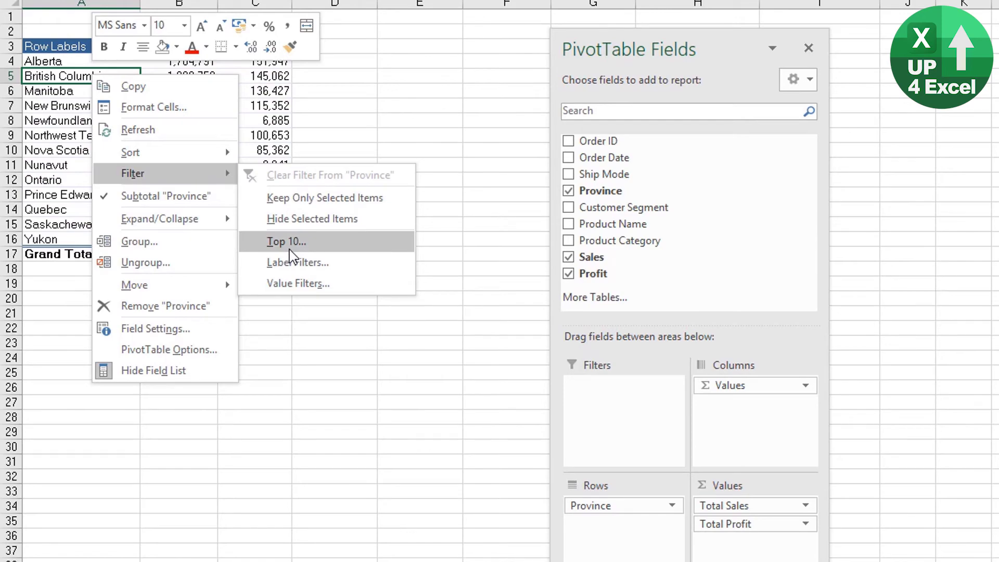
left_click(325, 248)
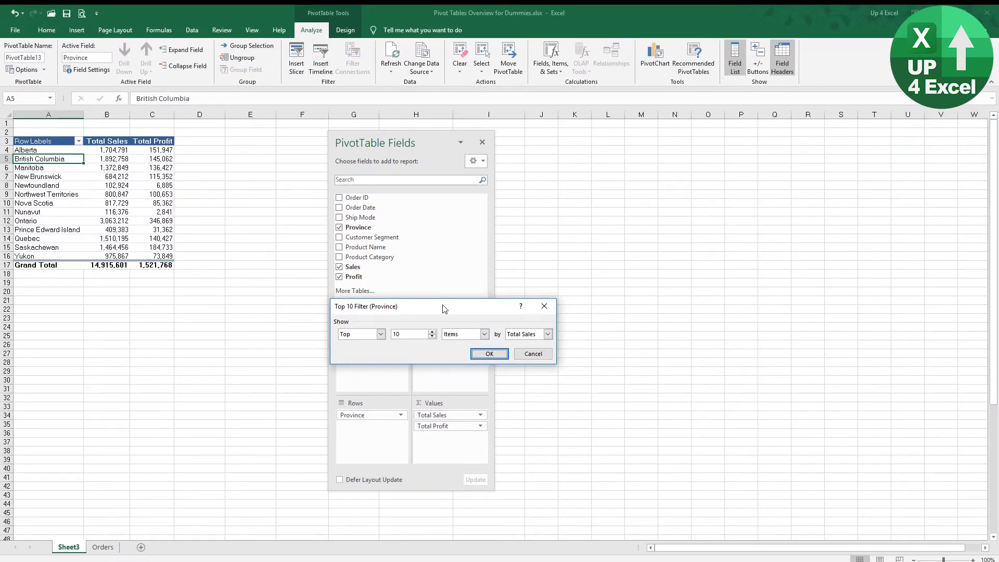
left_click_drag(445, 308, 167, 295)
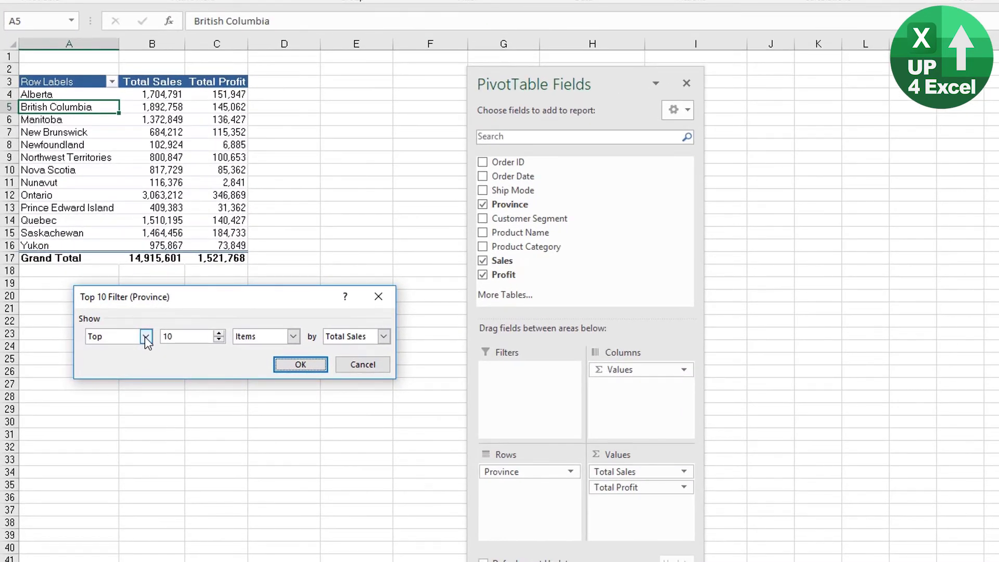
left_click(145, 337)
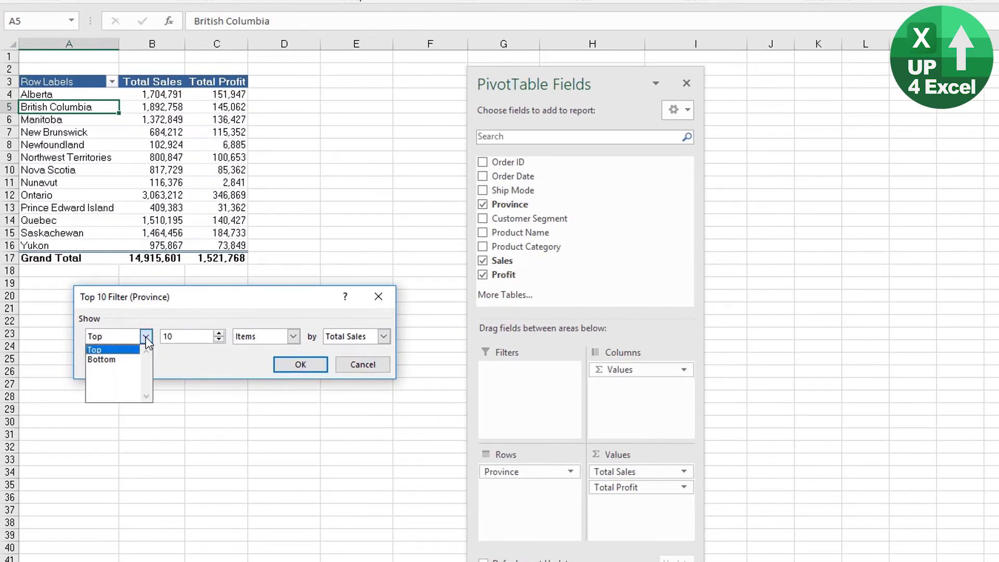
left_click(124, 364)
left_click(219, 339)
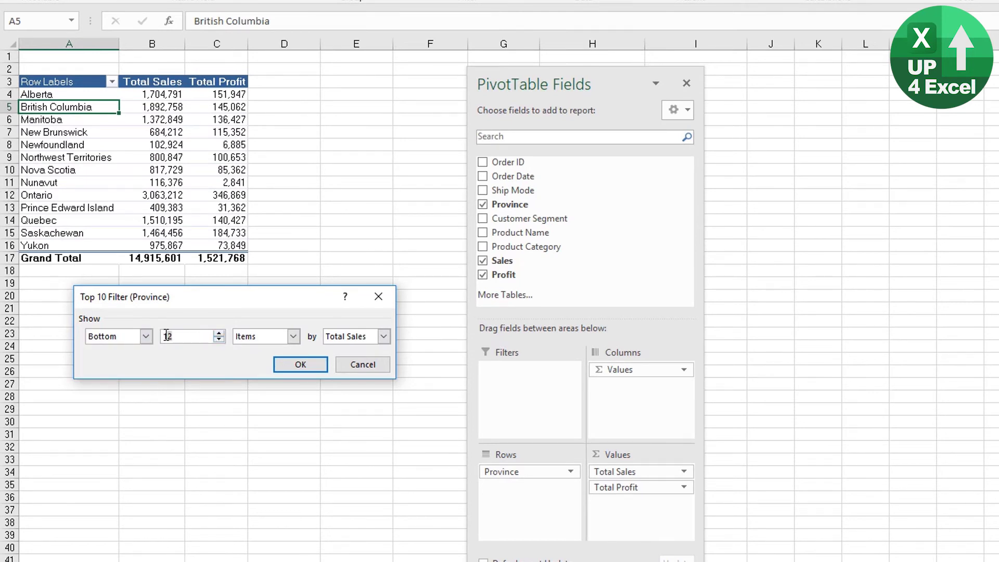
key("Tab")
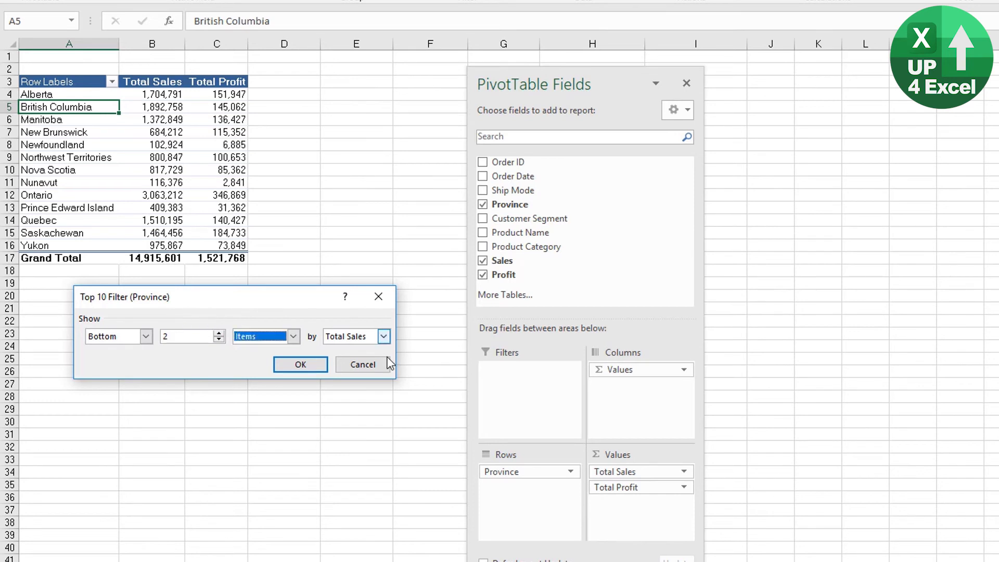
left_click(383, 336)
left_click(350, 359)
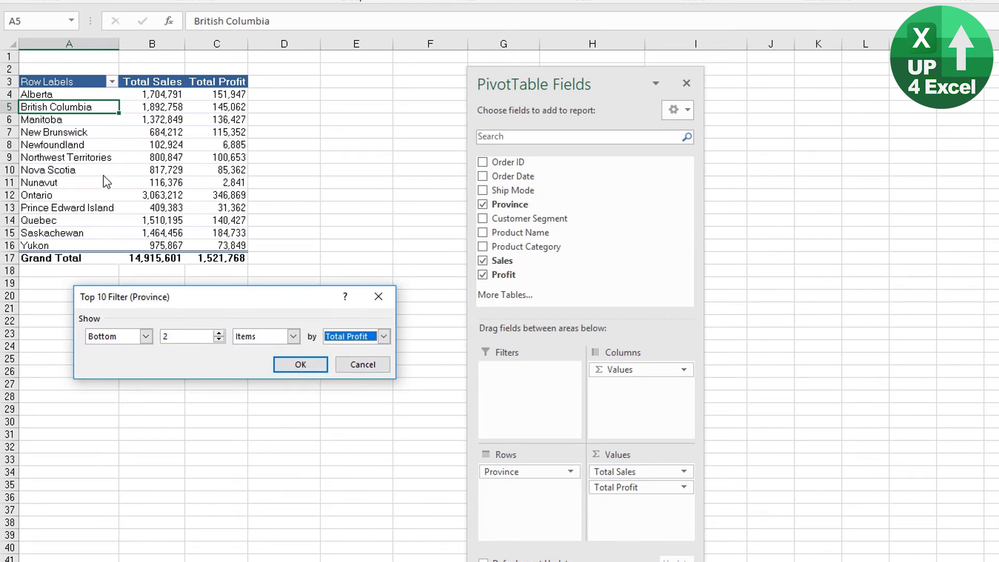
left_click(301, 364)
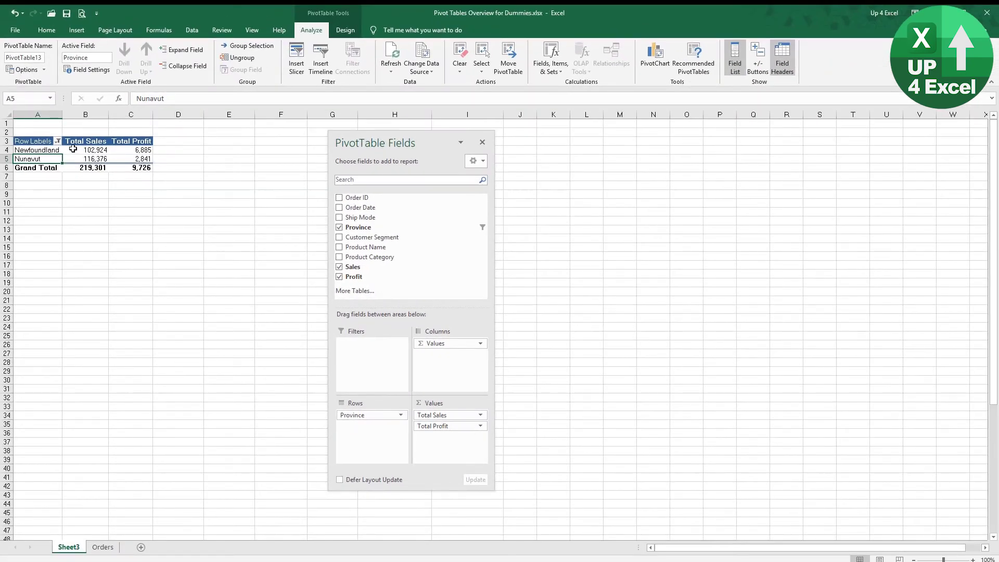
- Clear the value filter from Province and apply a Top 10 filter showing the top 5 items by Total Sales
left_click(58, 141)
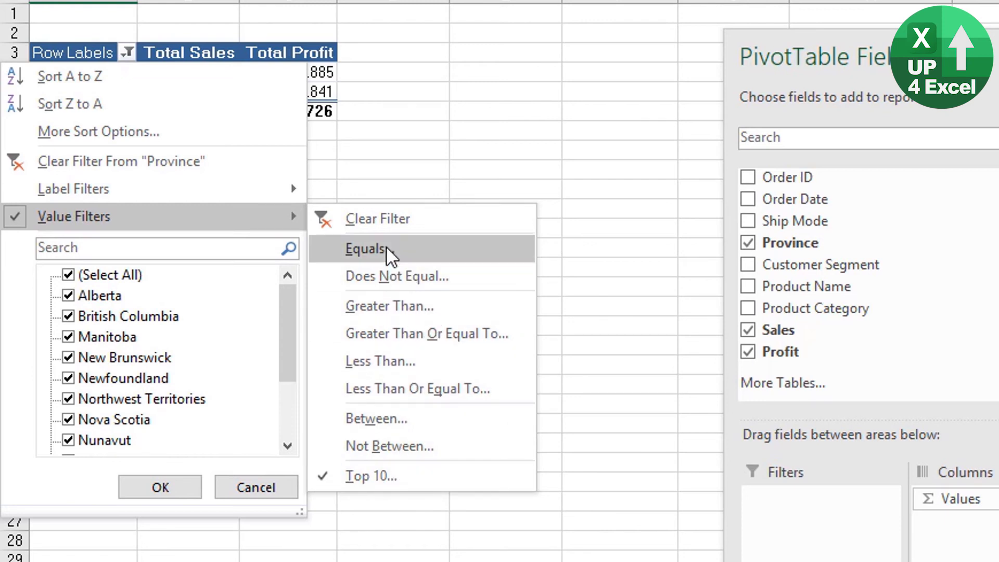
left_click(388, 219)
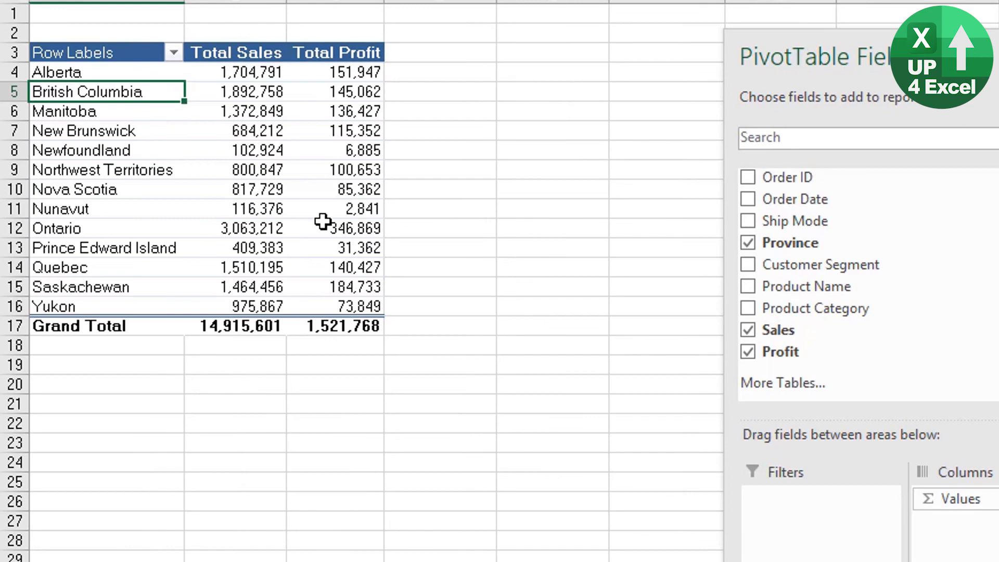
right_click(134, 83)
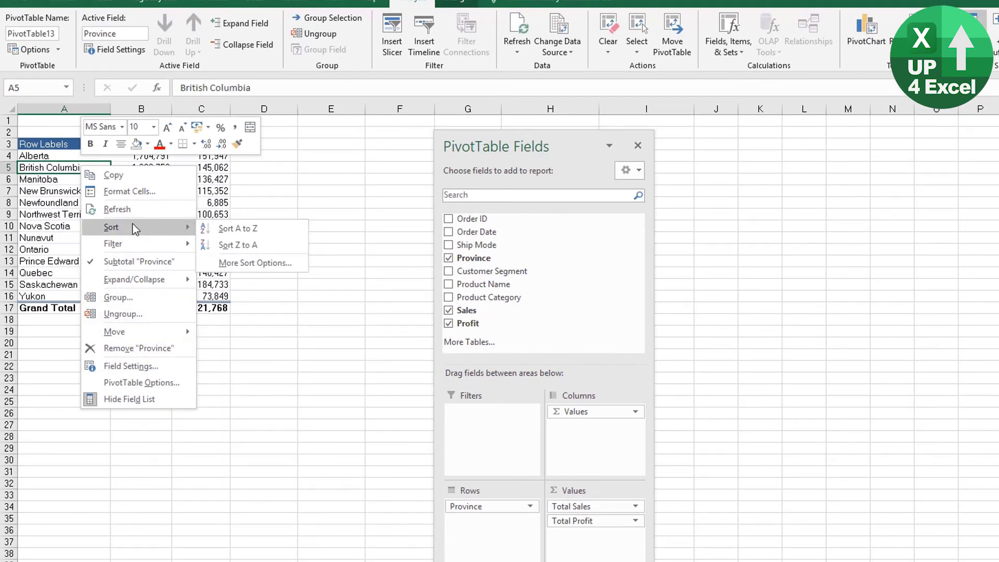
mouse_move(153, 239)
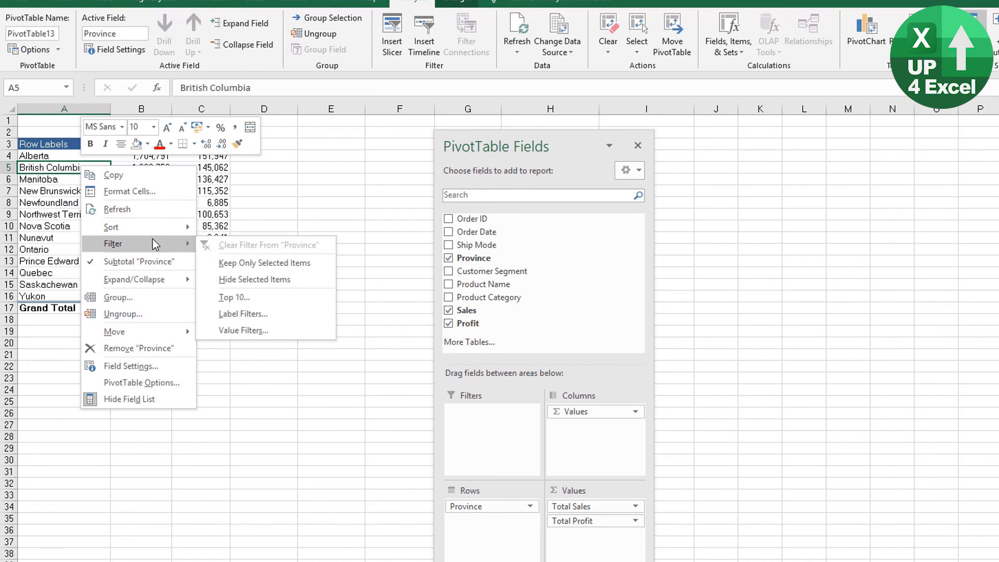
left_click(285, 301)
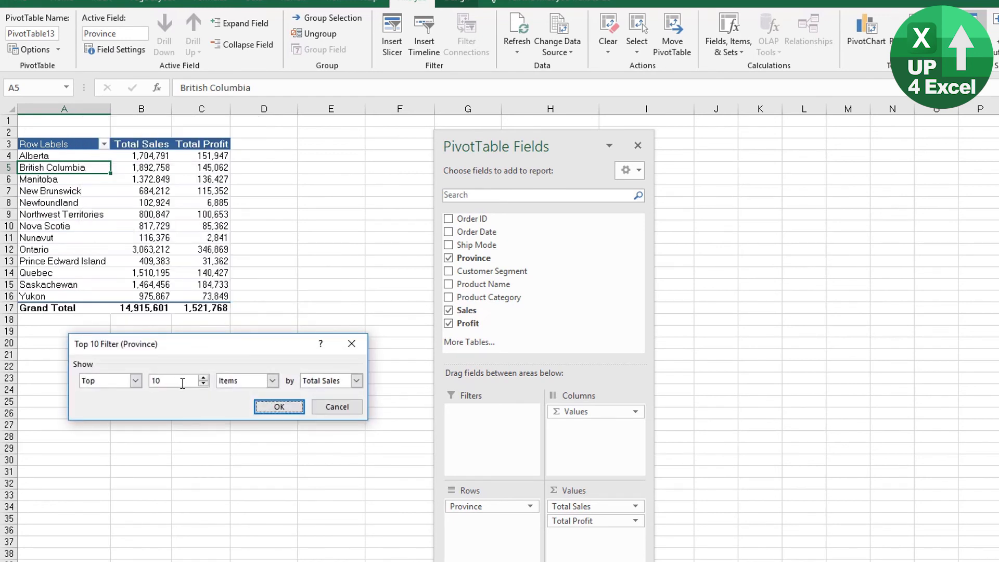
left_click(204, 384)
left_click(203, 383)
left_click(204, 383)
left_click(203, 384)
left_click(272, 382)
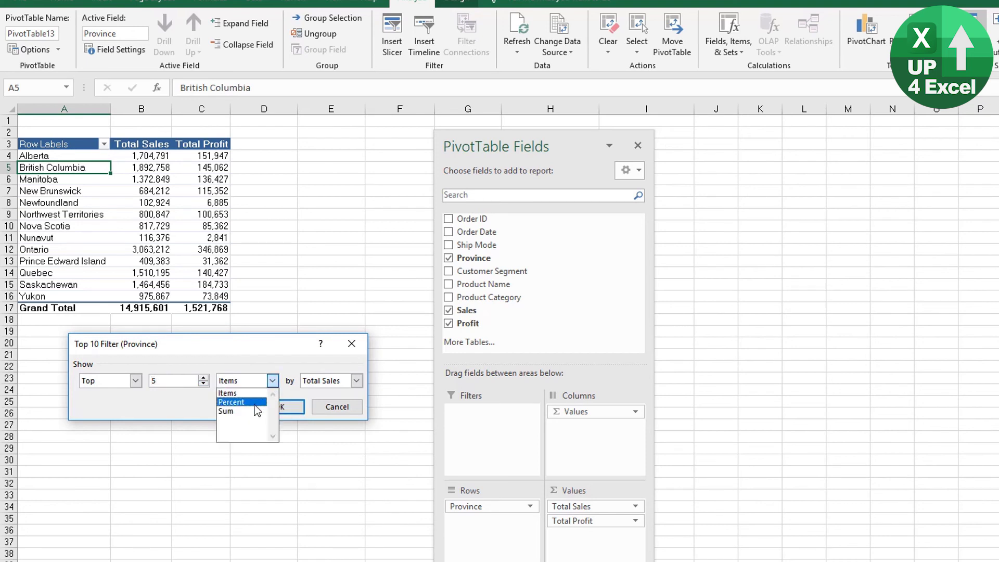
left_click(289, 411)
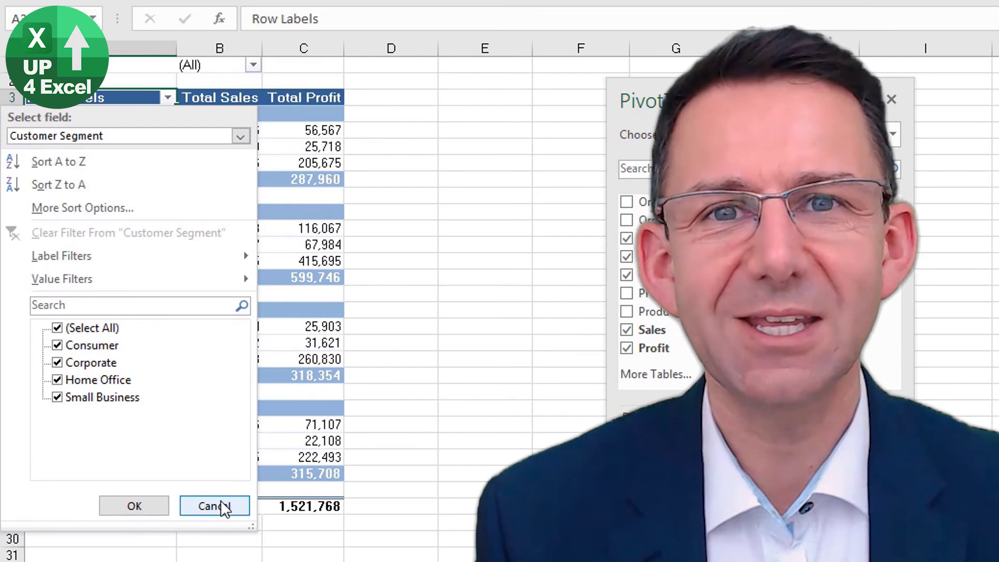
- Examine the row label filter options for Customer Segment and for Ship Mode without changing them
left_click(215, 507)
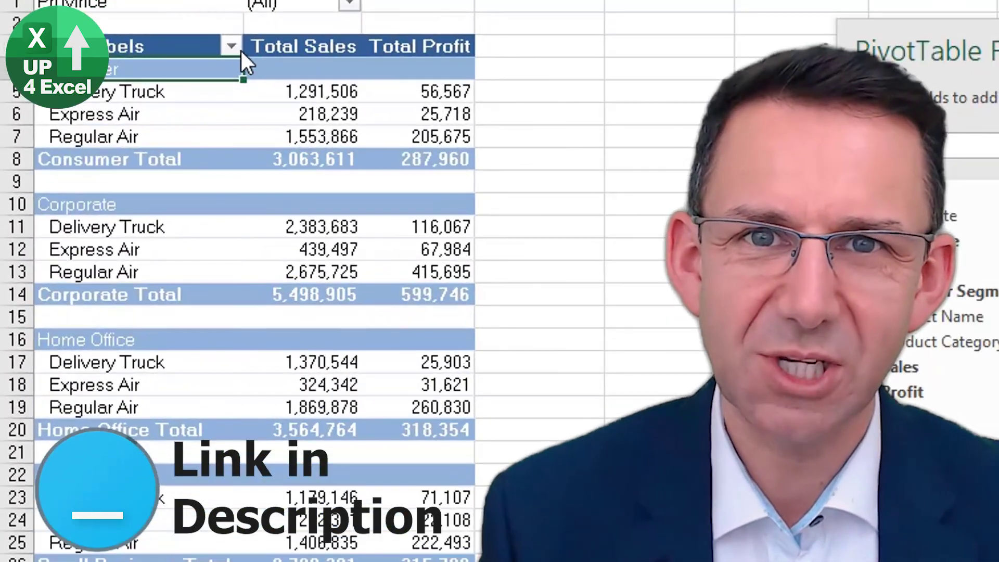
left_click(169, 99)
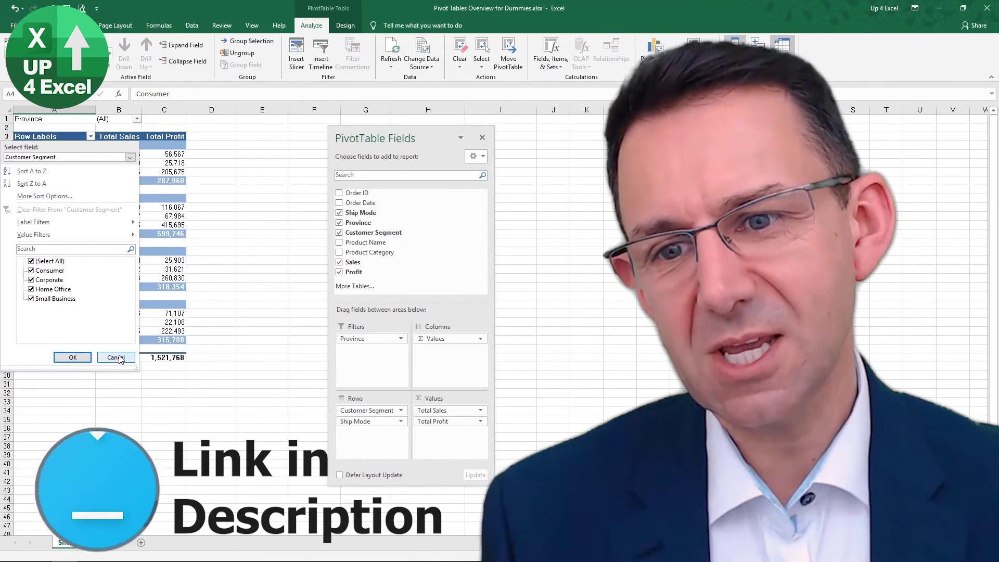
left_click(116, 358)
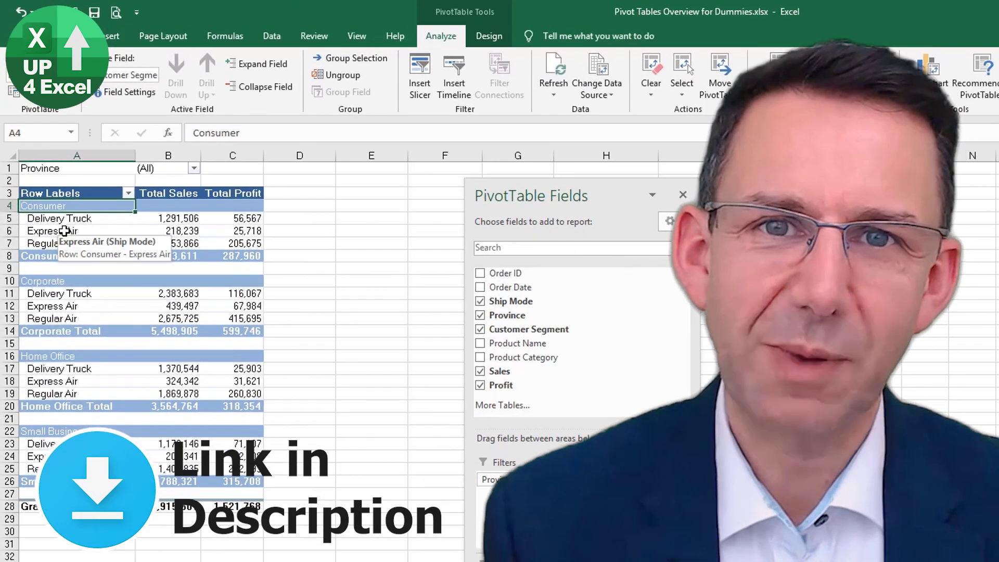
left_click(63, 231)
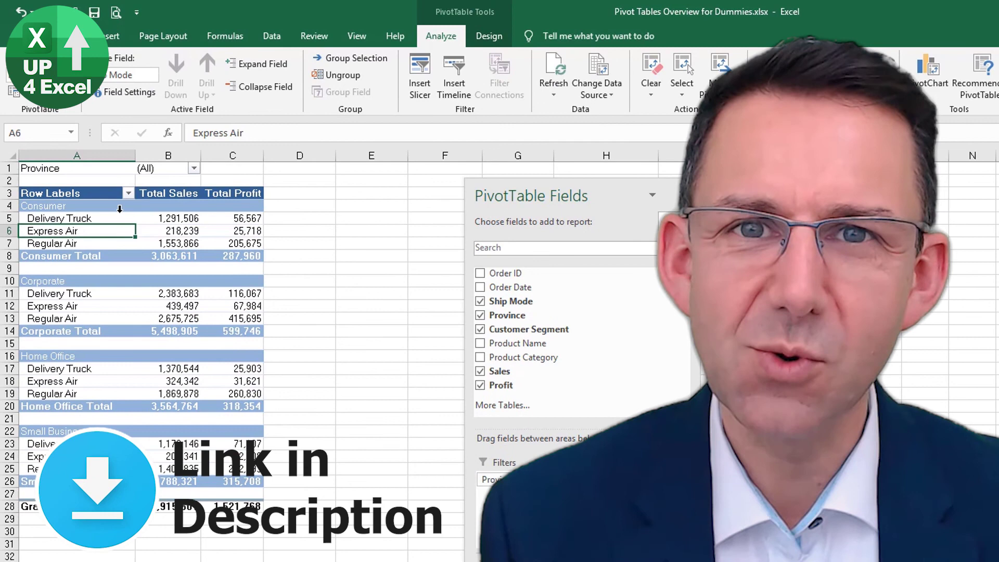
left_click(128, 193)
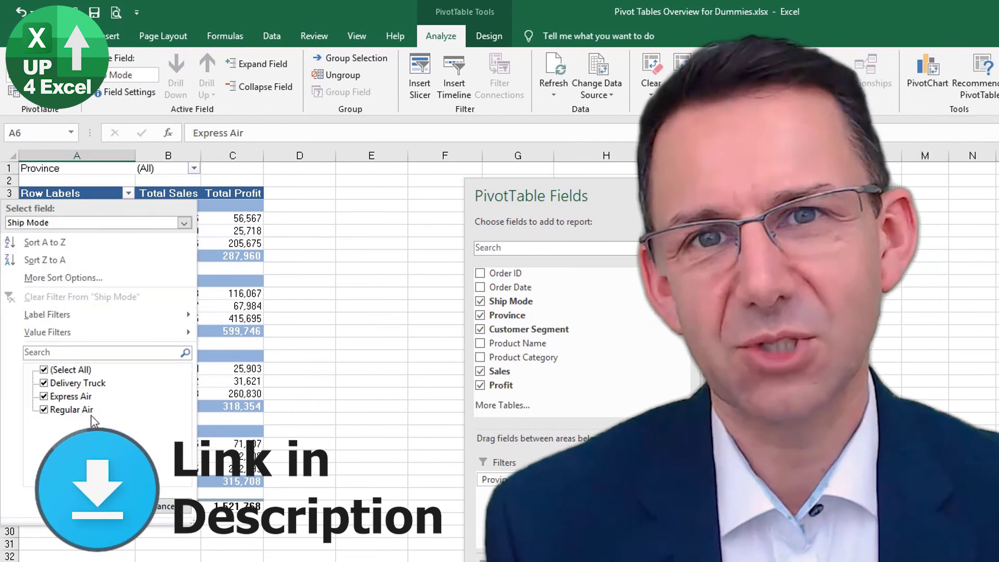